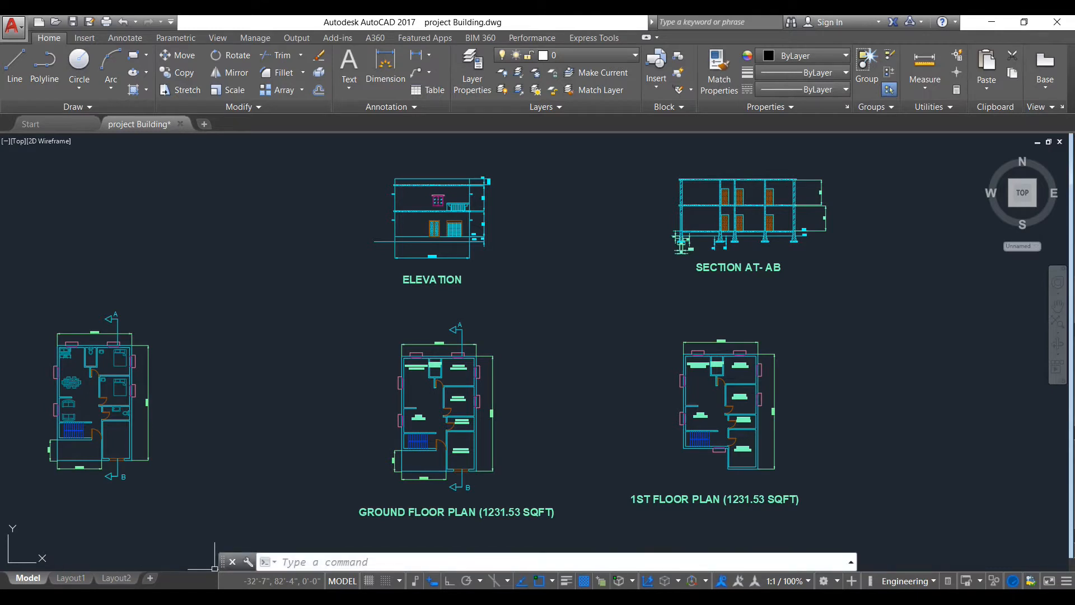
Step: Switch to Layout2 and activate model space inside its viewport
mouse_move(116, 578)
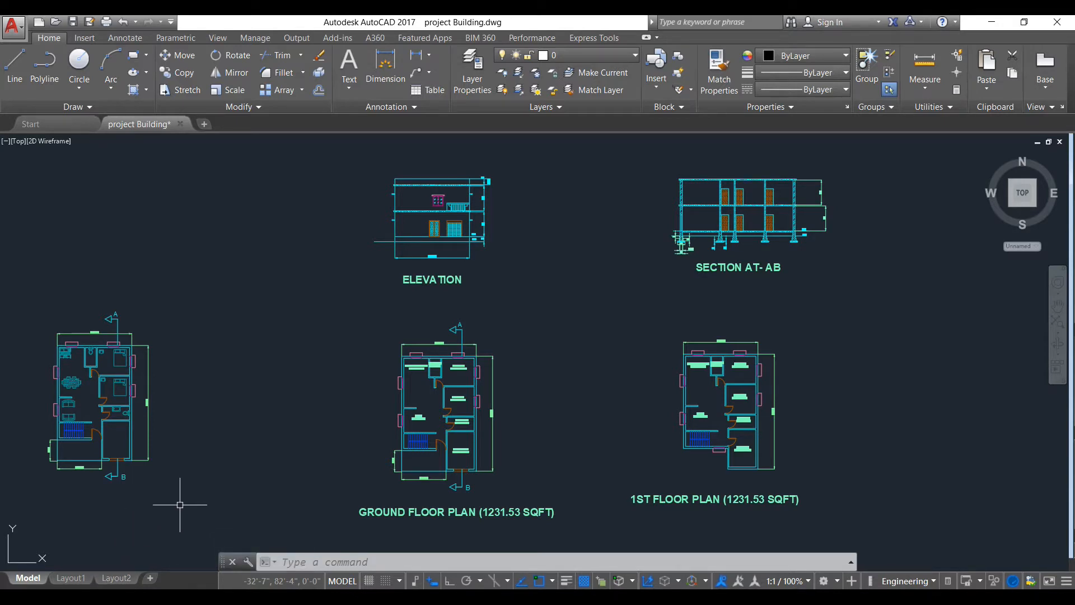
click(116, 578)
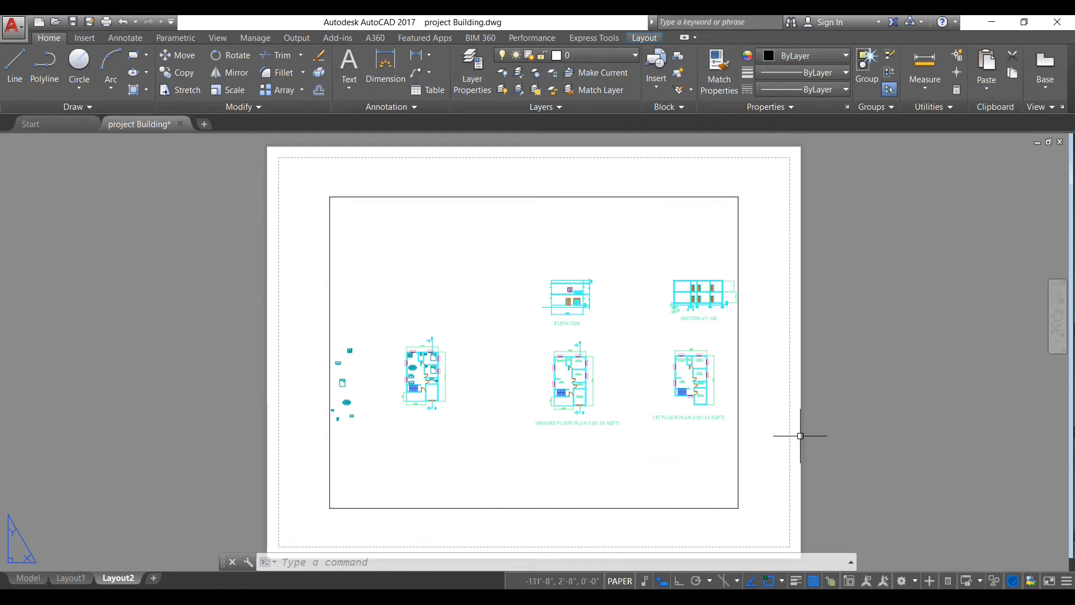
double_click(723, 487)
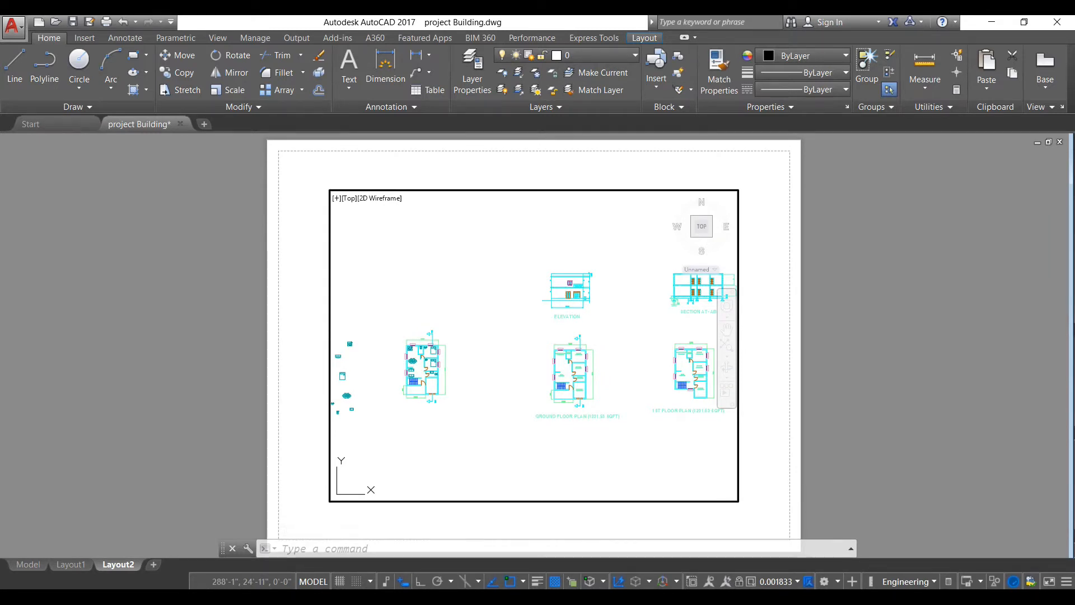
Step: Open the plot settings for Layout2 and set the paper size to ISO A4 (210.00 x 297.00 MM)
right_click(118, 564)
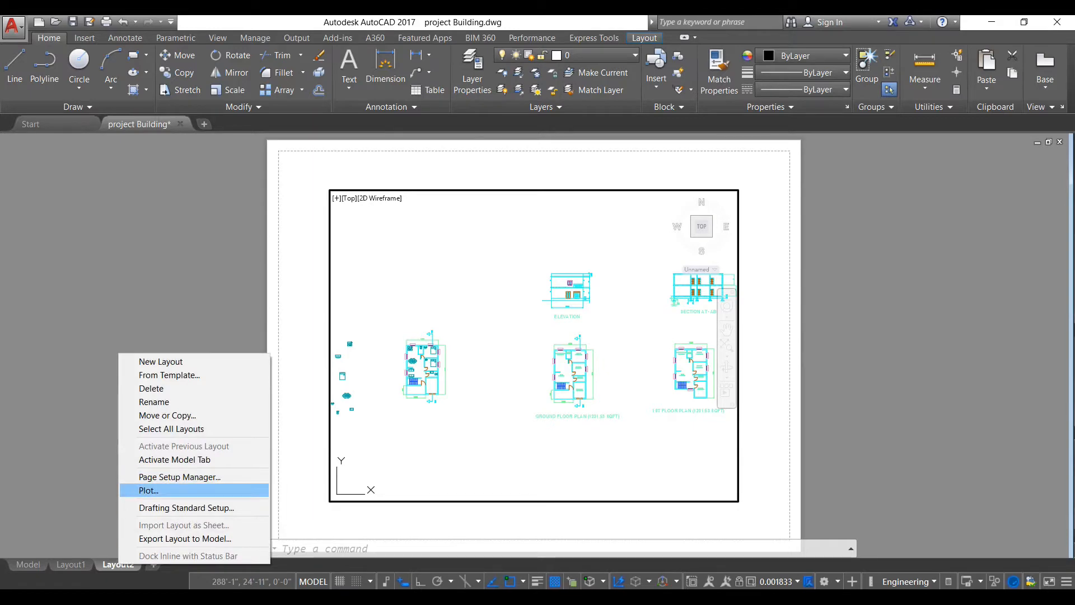
click(149, 490)
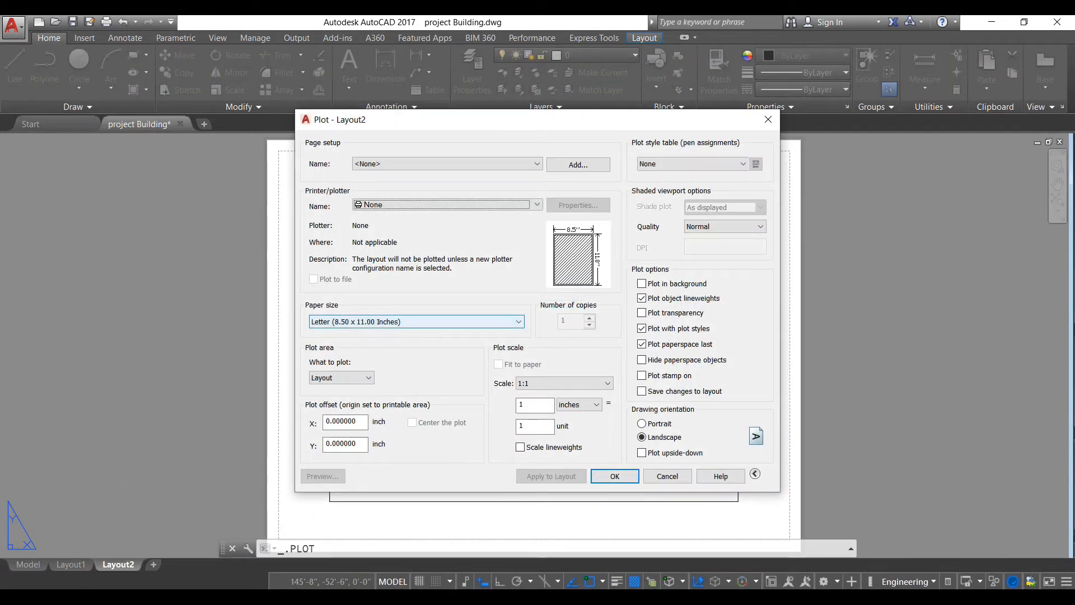
click(330, 322)
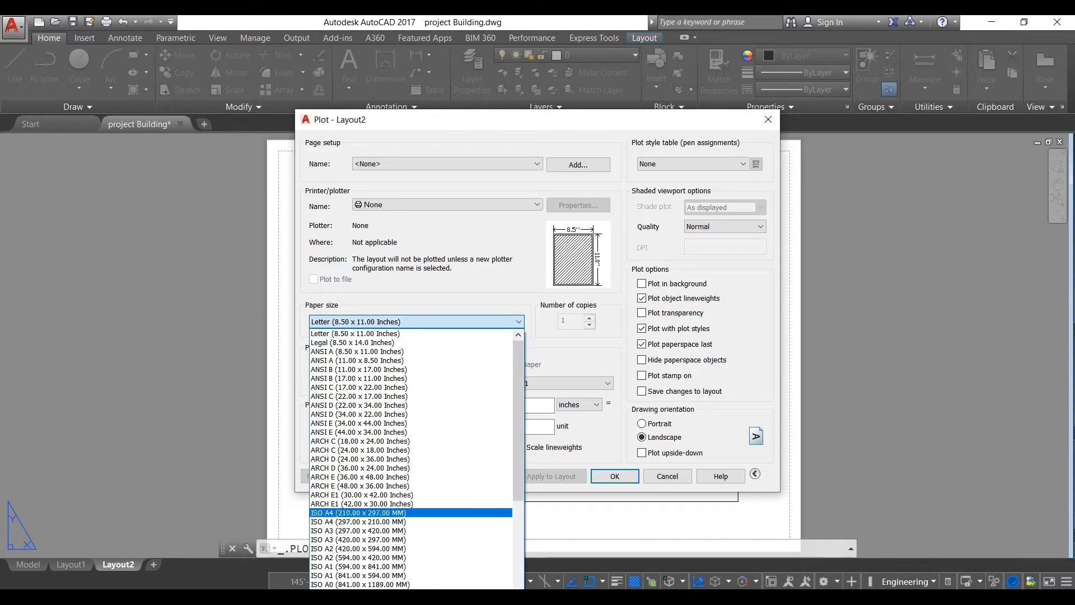
scroll(411, 512, down, 2)
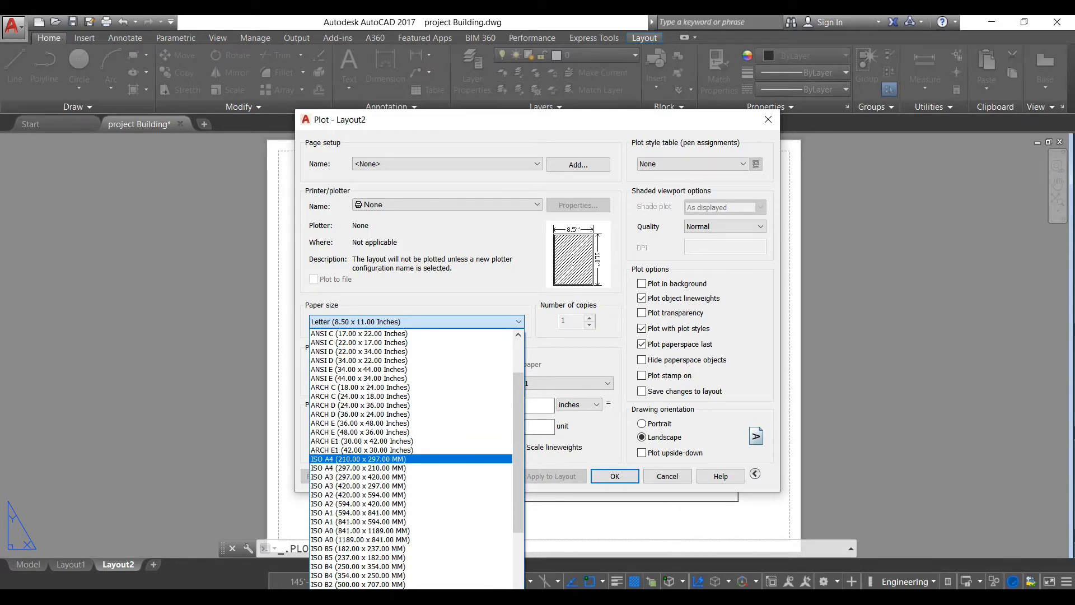
click(358, 458)
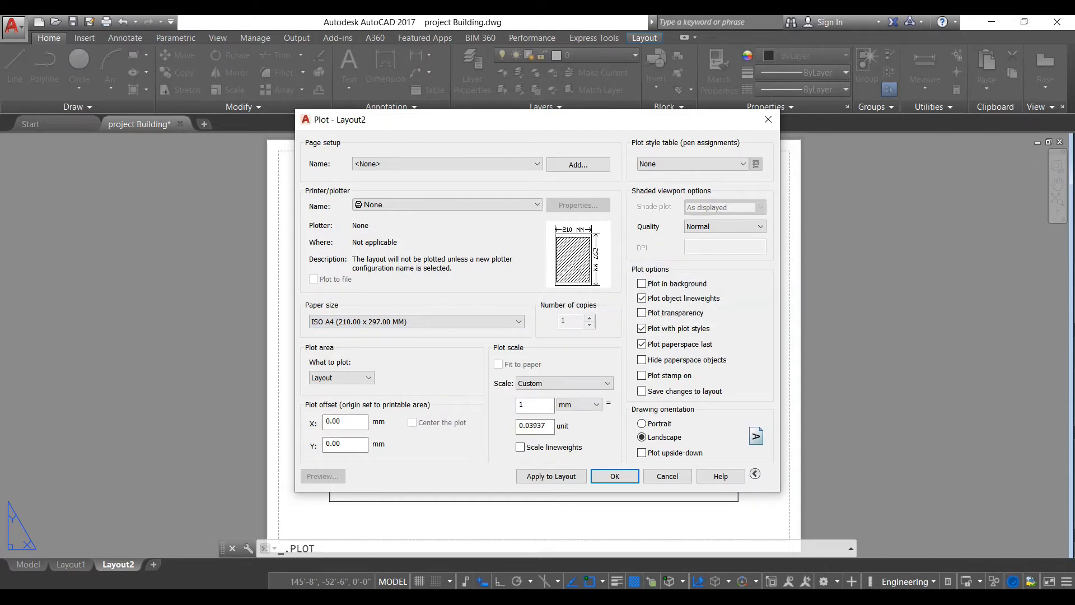
key(Return)
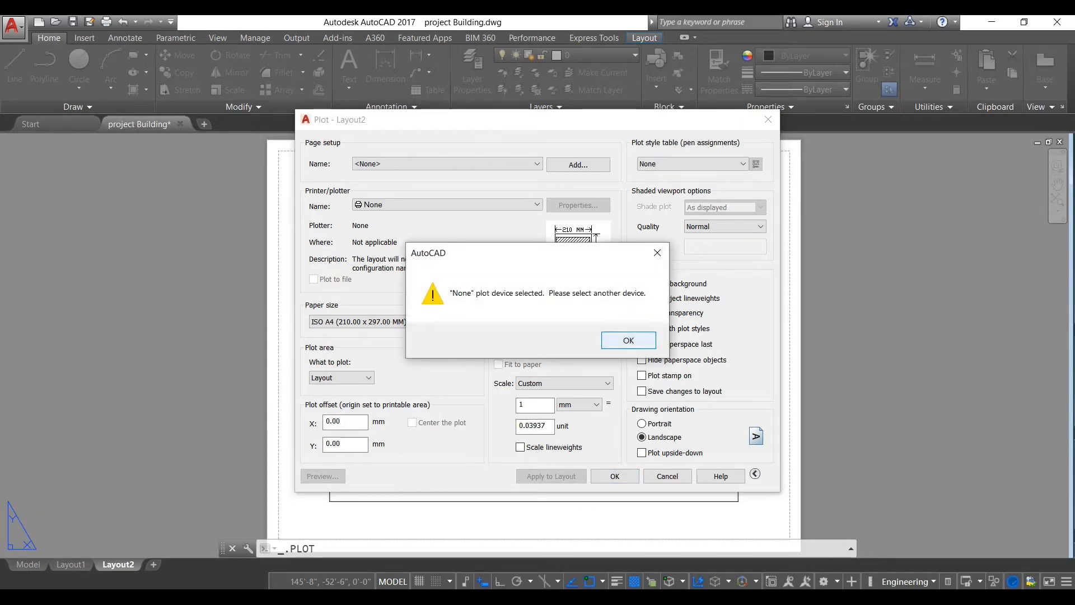
key(Return)
Step: Choose the DWG To PDF.pc3 plotter, apply the settings to the layout, and plot it to project Building-Layout2.pdf in Documents
click(447, 205)
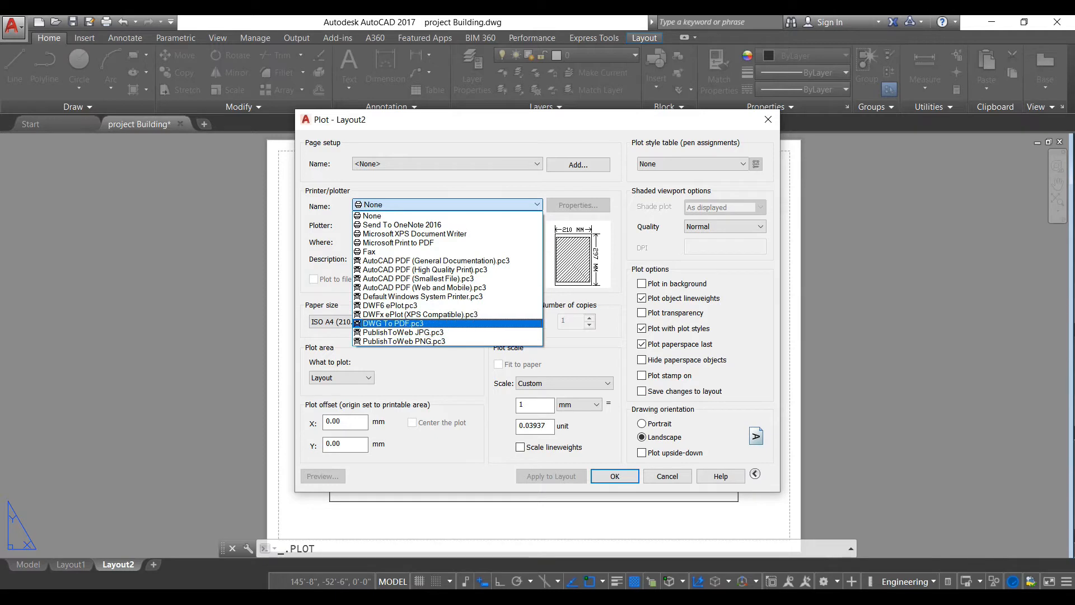
click(393, 323)
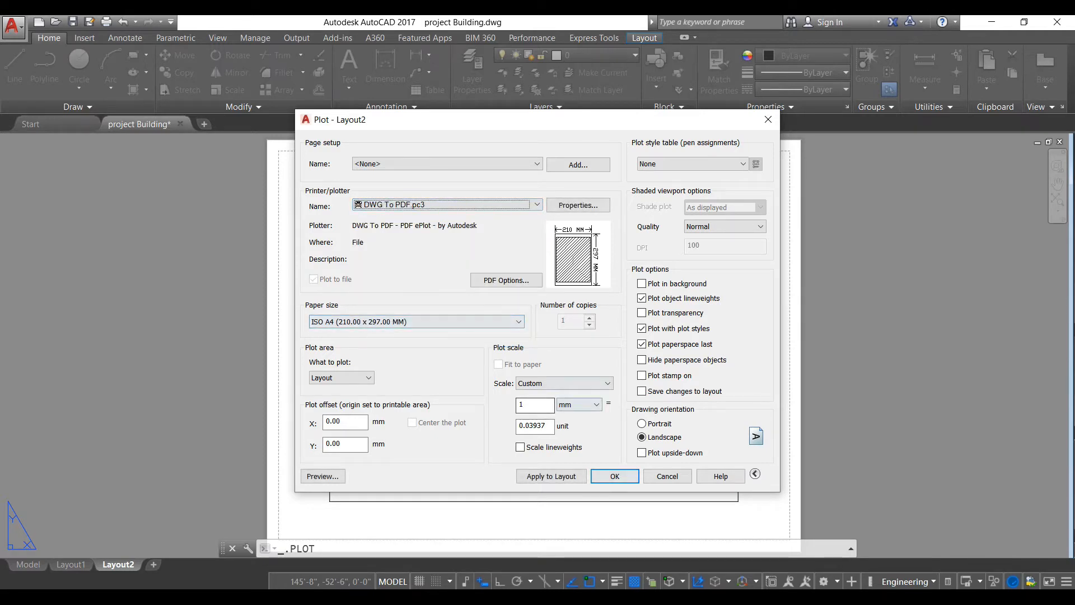
click(551, 475)
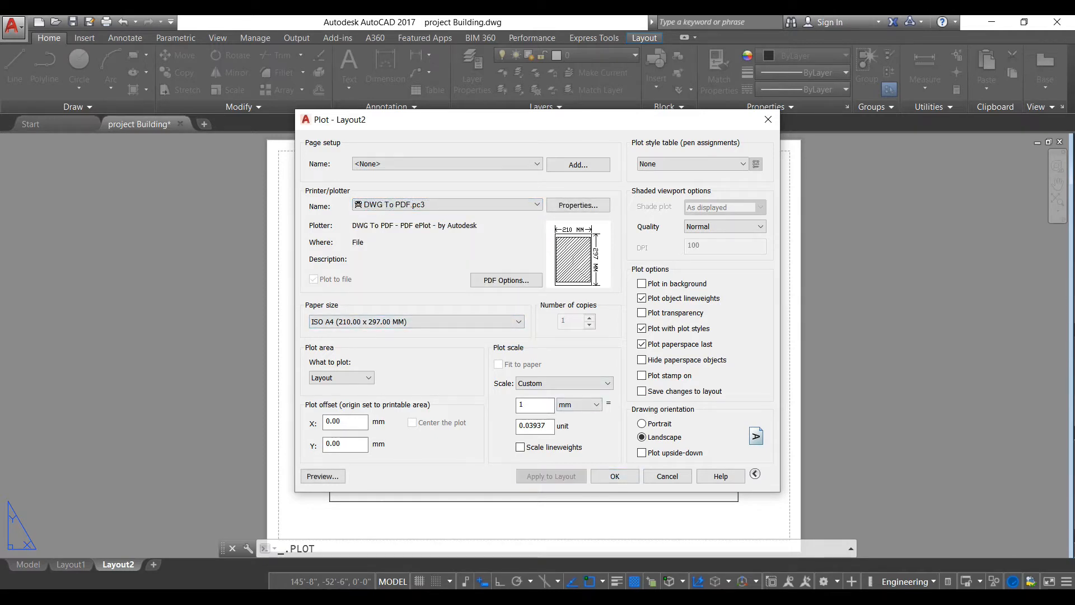
click(615, 476)
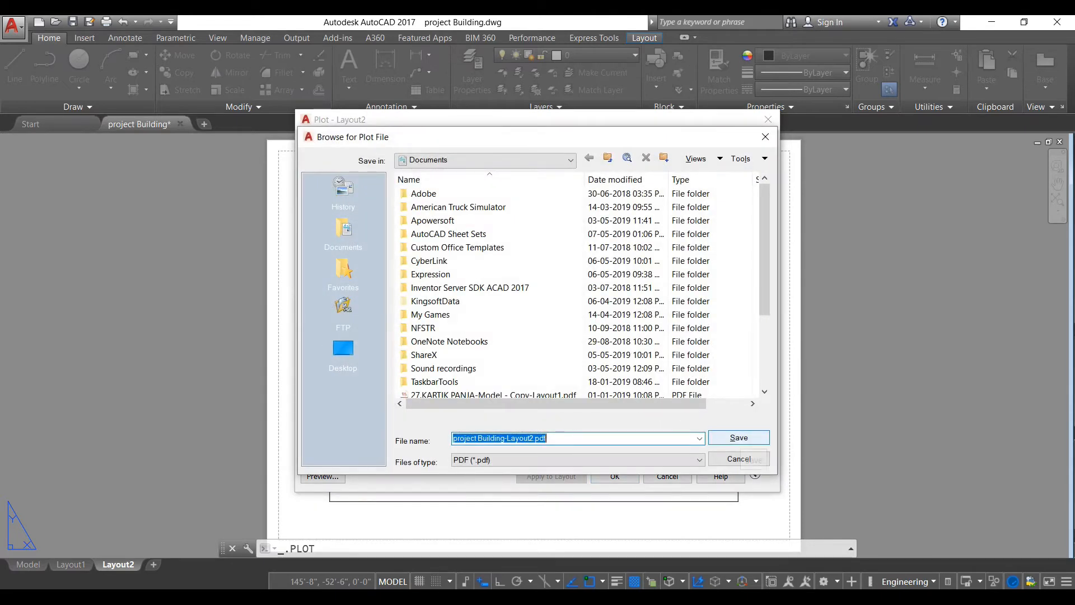
click(739, 438)
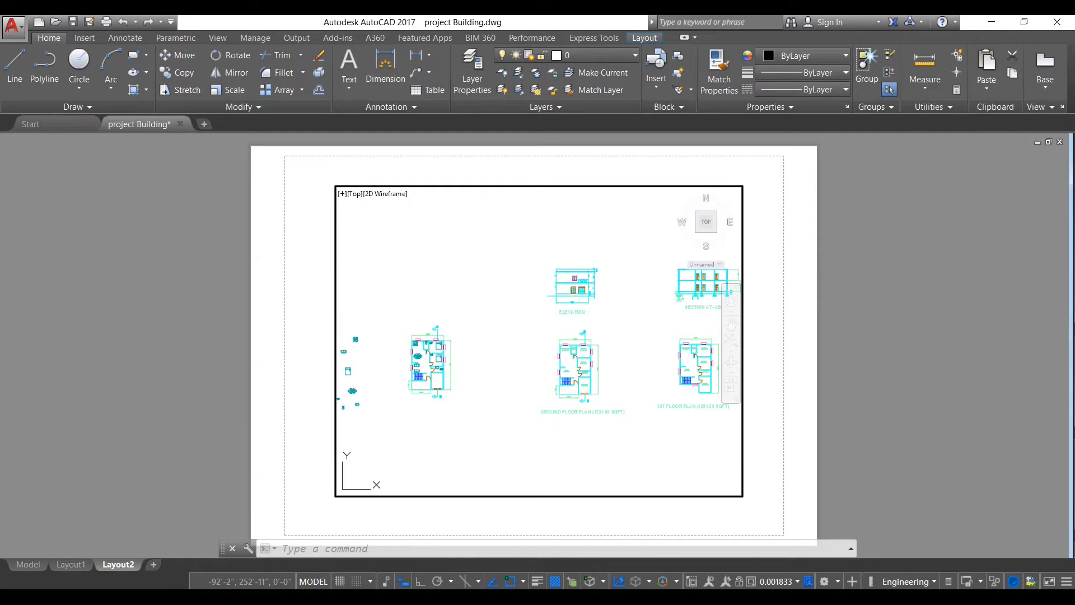
Step: Return to paper space and stretch the viewport's corners out to the dashed printable-area boundary of the sheet
double_click(291, 359)
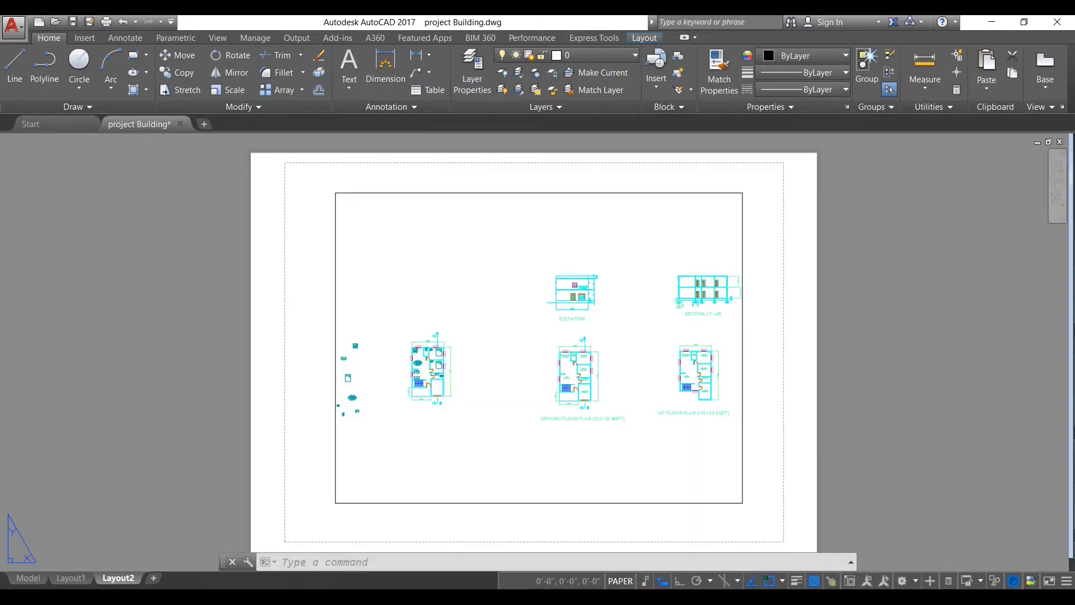
click(335, 273)
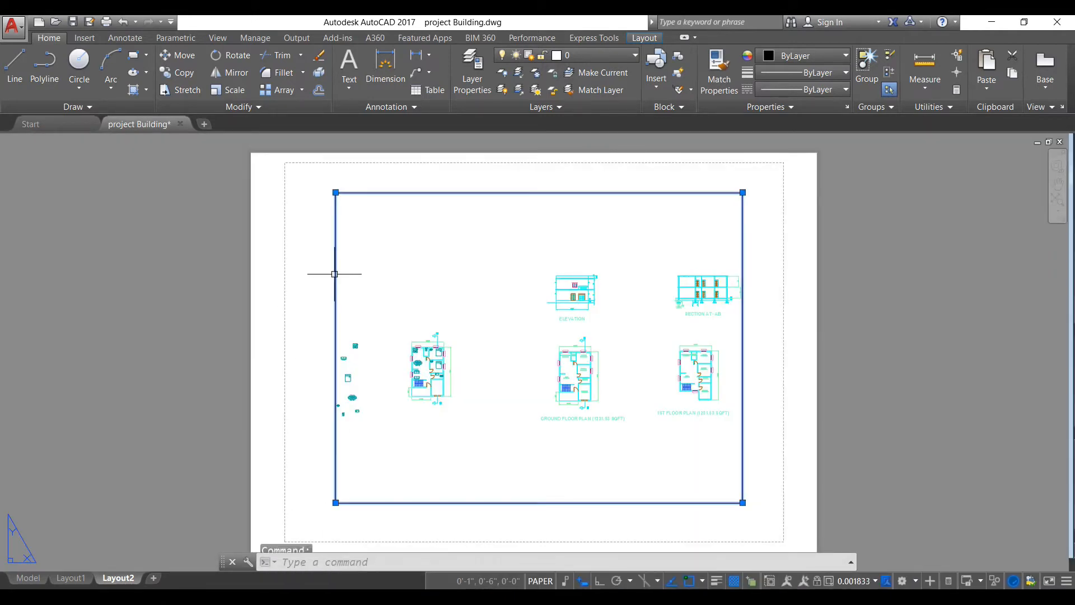
click(335, 192)
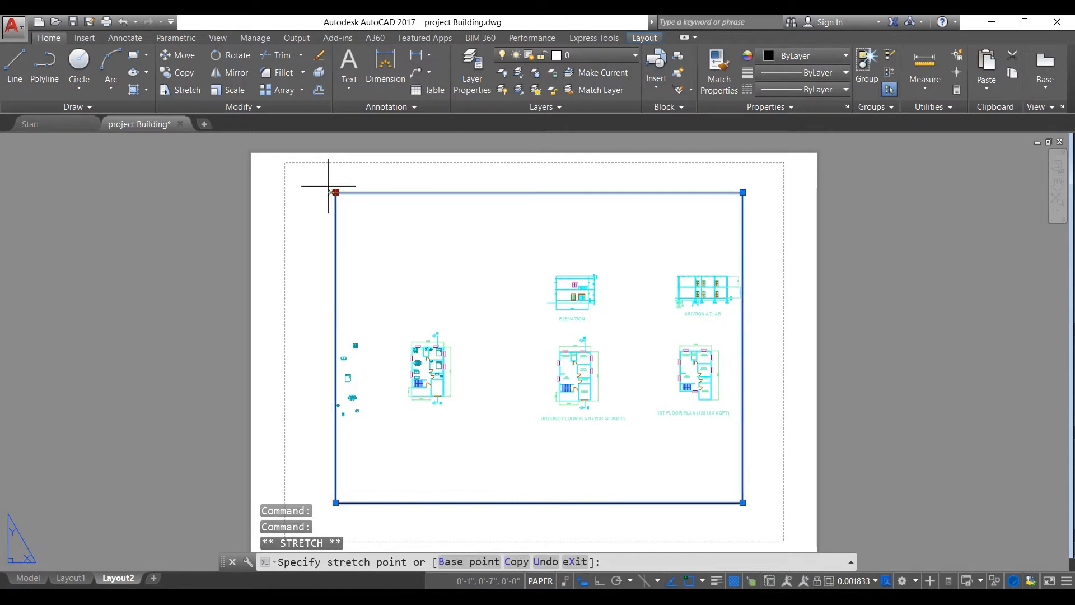
click(286, 166)
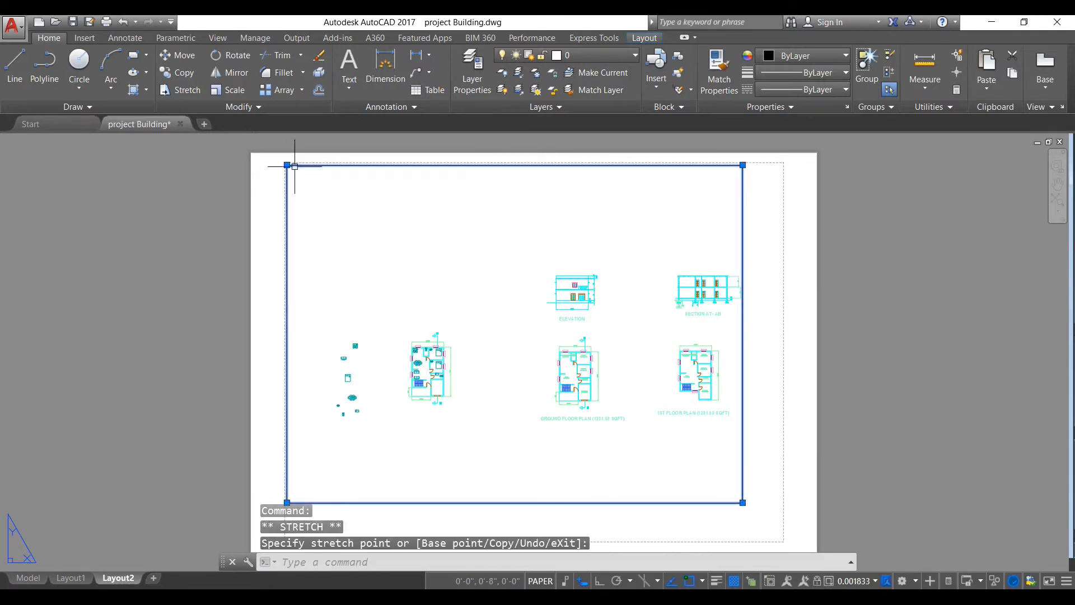
click(742, 164)
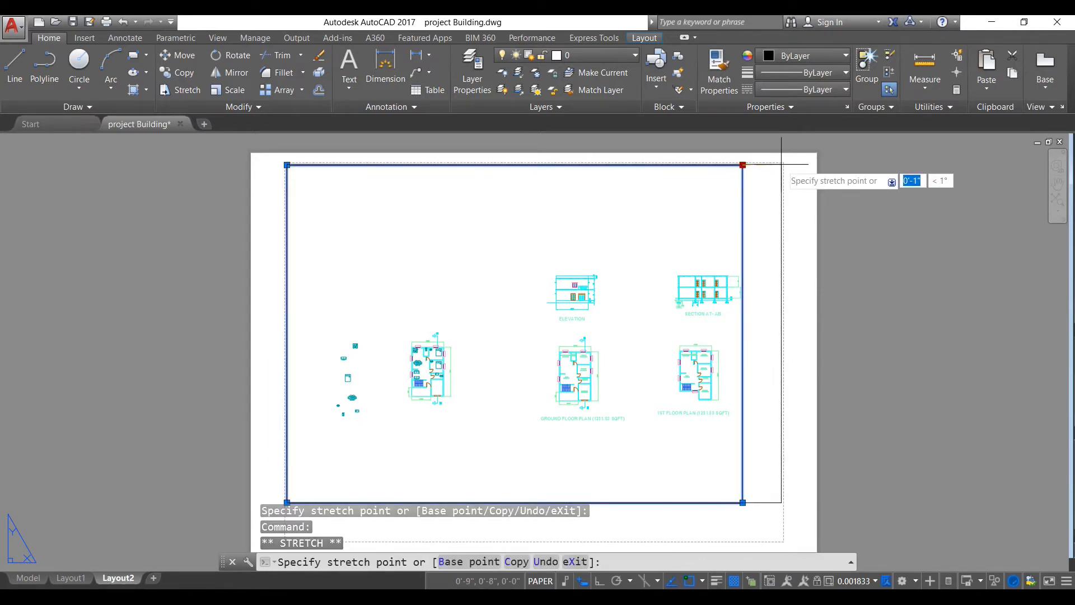
click(781, 165)
click(781, 502)
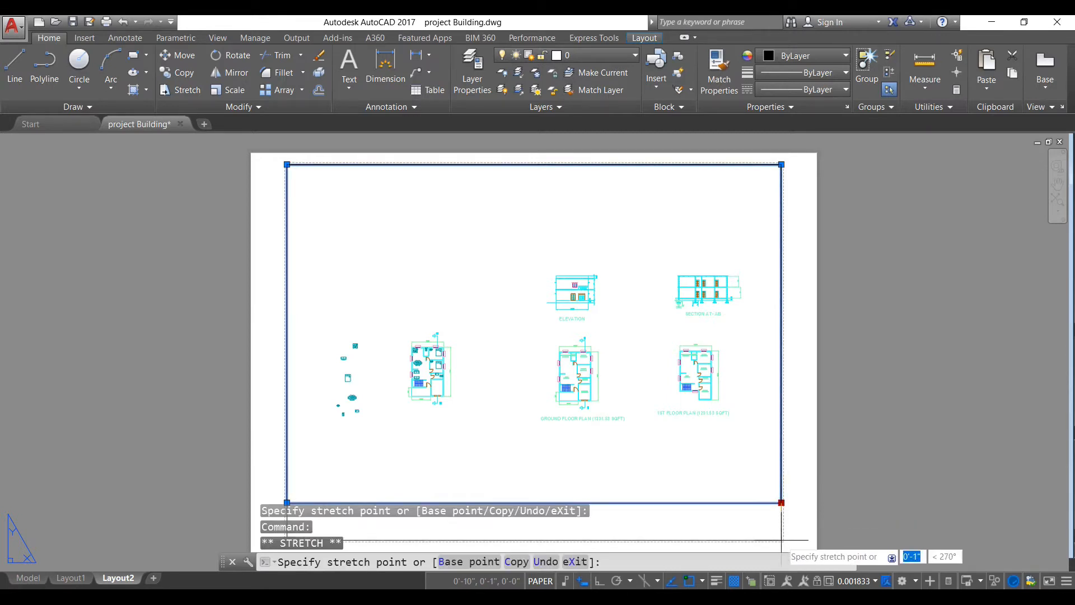
click(781, 540)
click(792, 347)
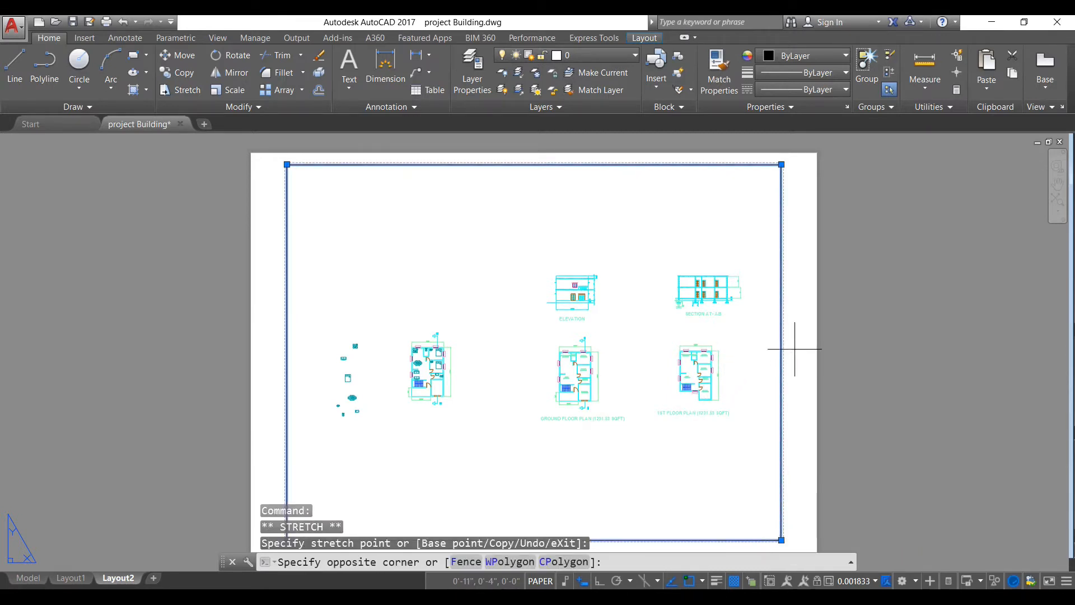
key(Escape)
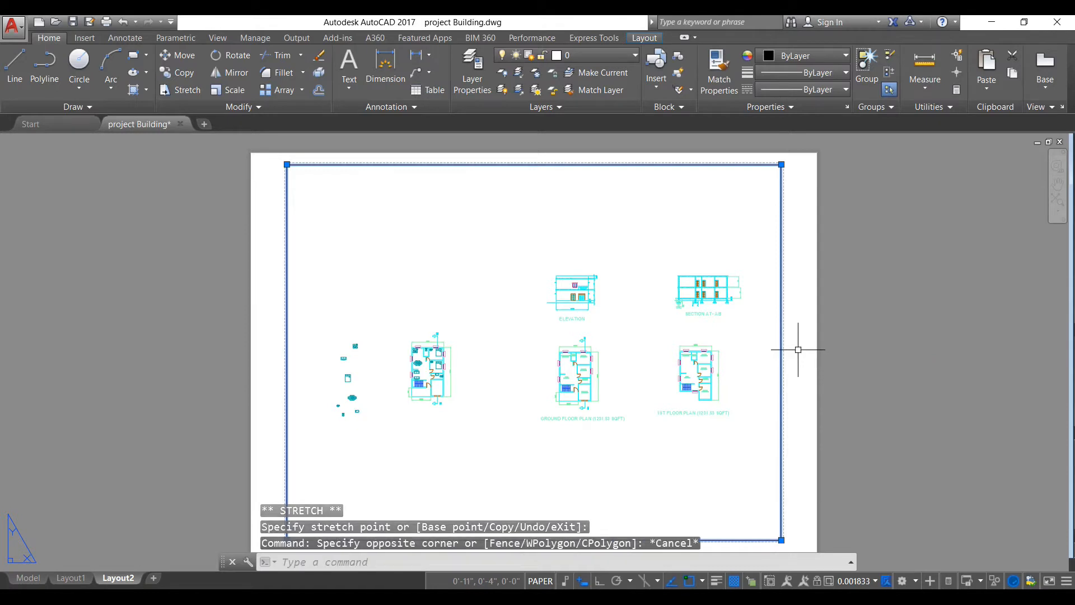
key(Escape)
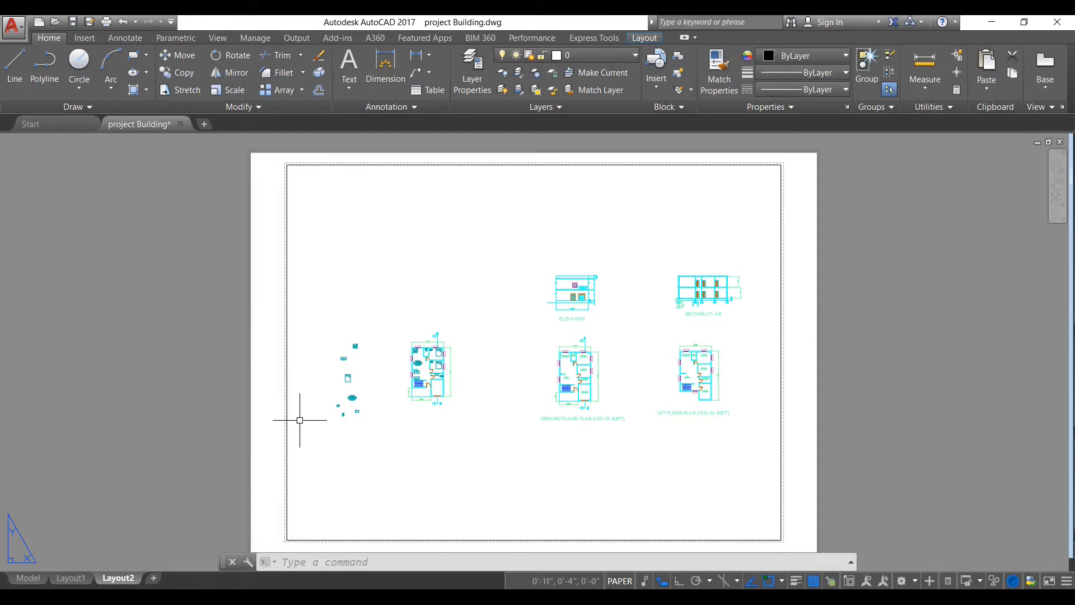
Step: Activate the enlarged viewport and set its scale to 1:100
double_click(511, 544)
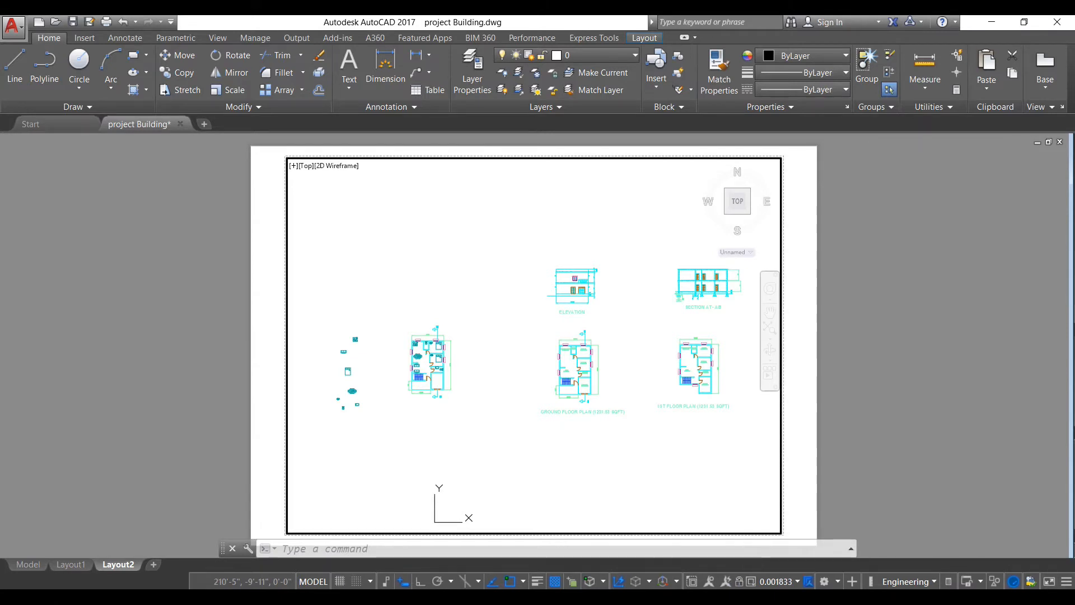
click(783, 581)
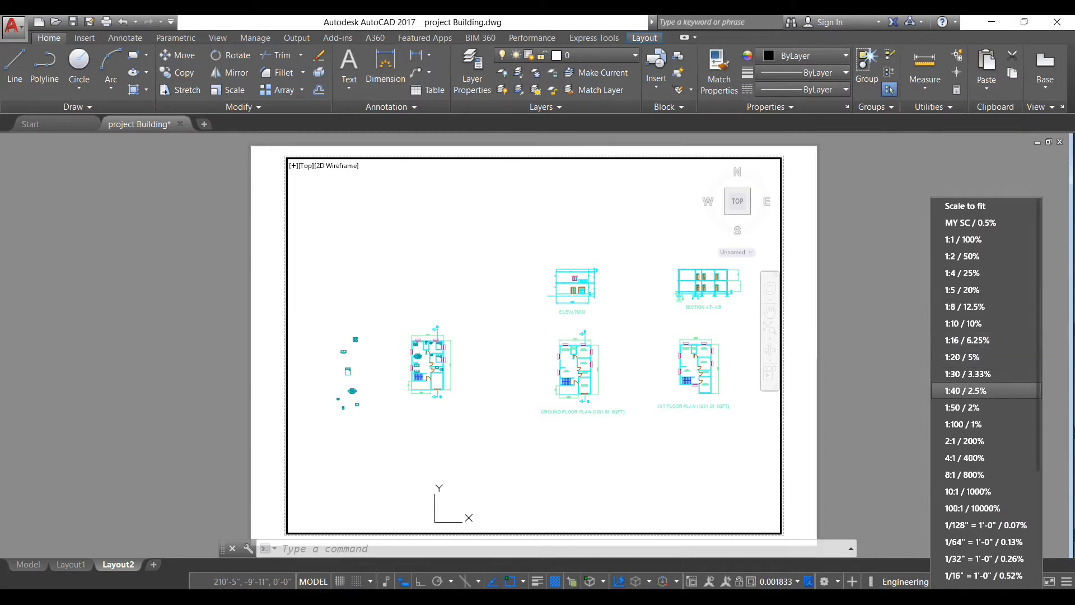
click(963, 424)
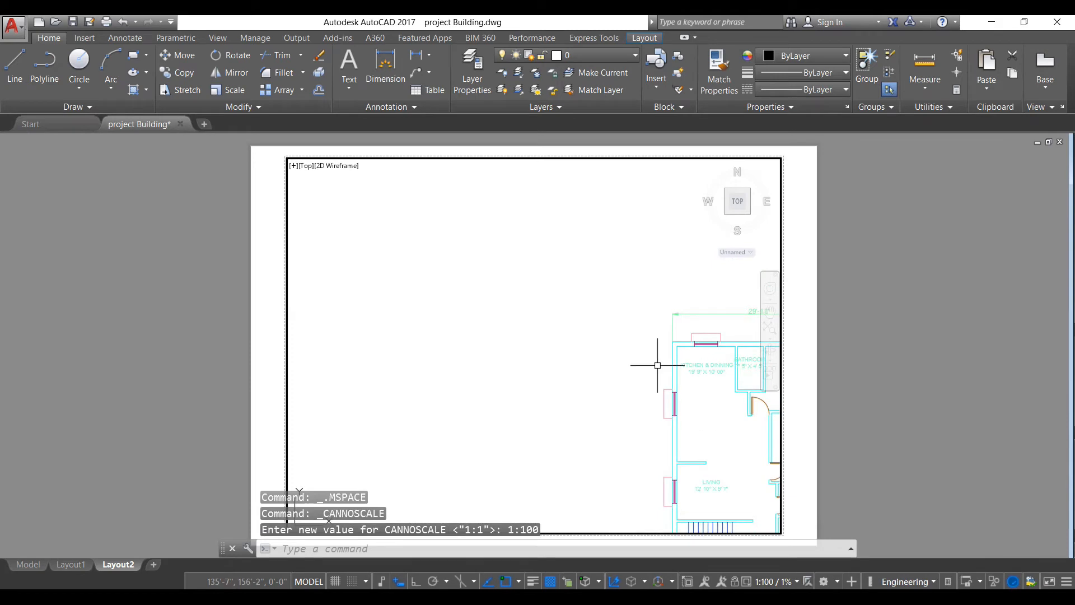
Step: Reframe the model inside the viewport to fit the elevation, the section and both labelled floor plans
middle_drag(656, 366, 370, 352)
scroll(389, 359, down, 2)
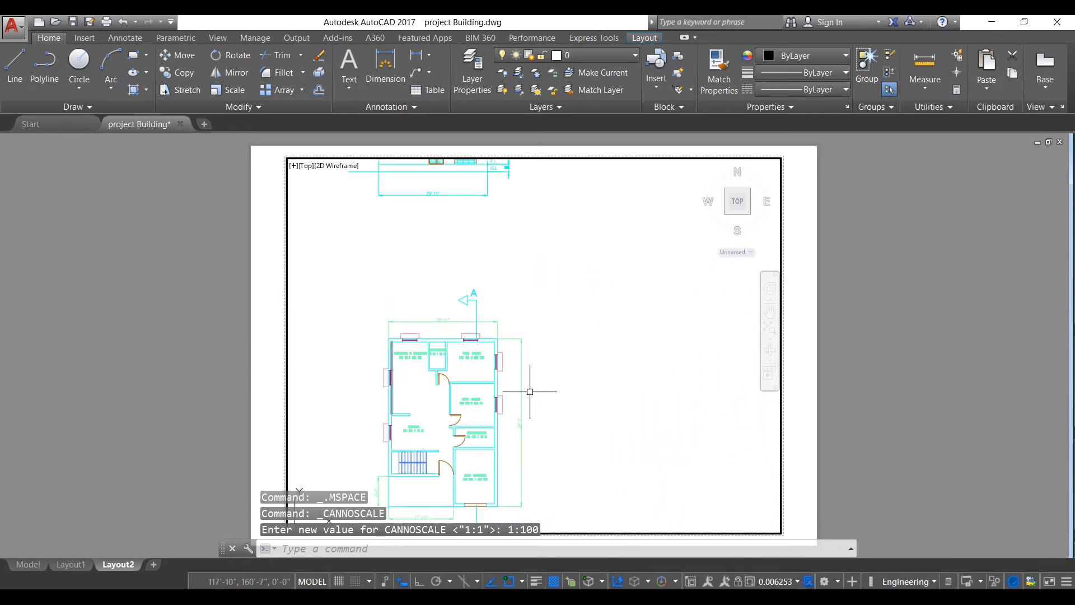
scroll(574, 366, down, 2)
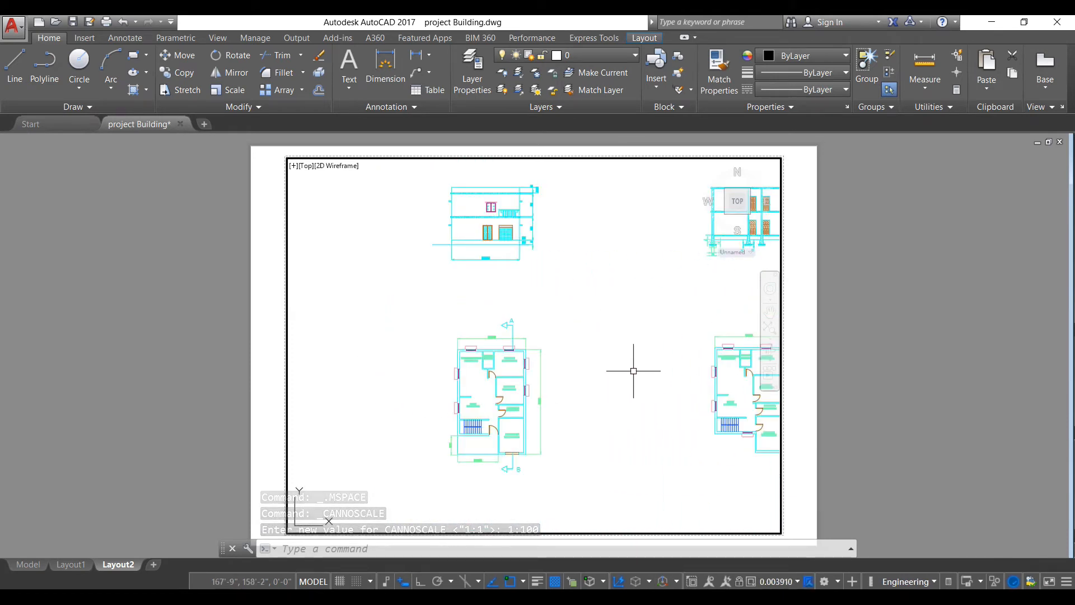
middle_drag(626, 358, 525, 375)
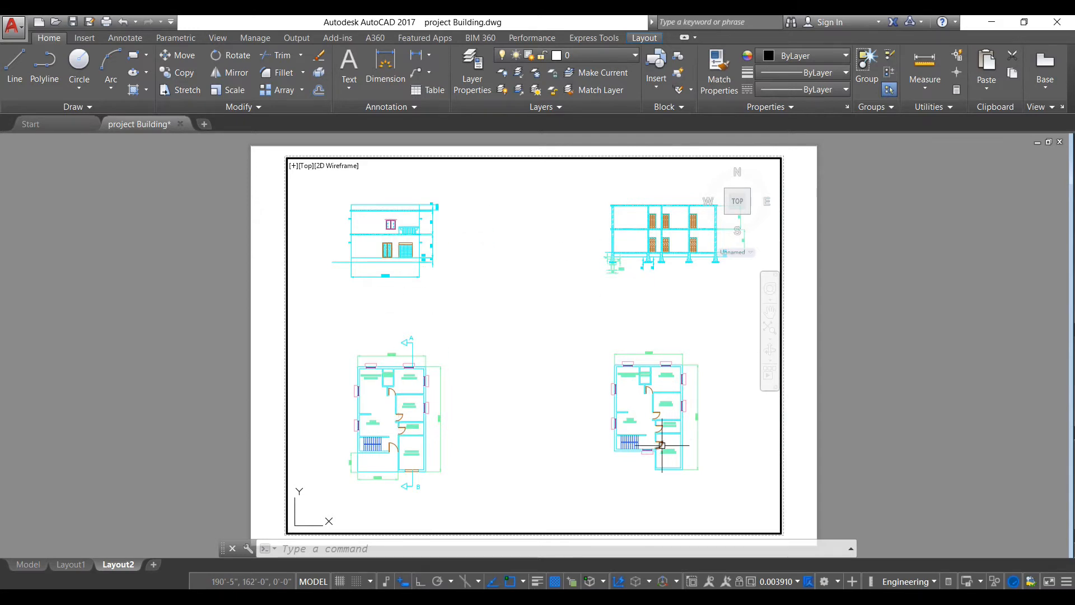
middle_drag(502, 385, 731, 370)
mouse_move(491, 369)
middle_down()
mouse_move(650, 353)
mouse_move(366, 370)
mouse_move(408, 372)
middle_up()
mouse_move(666, 356)
middle_down()
mouse_move(463, 372)
mouse_move(537, 368)
mouse_move(512, 374)
middle_up()
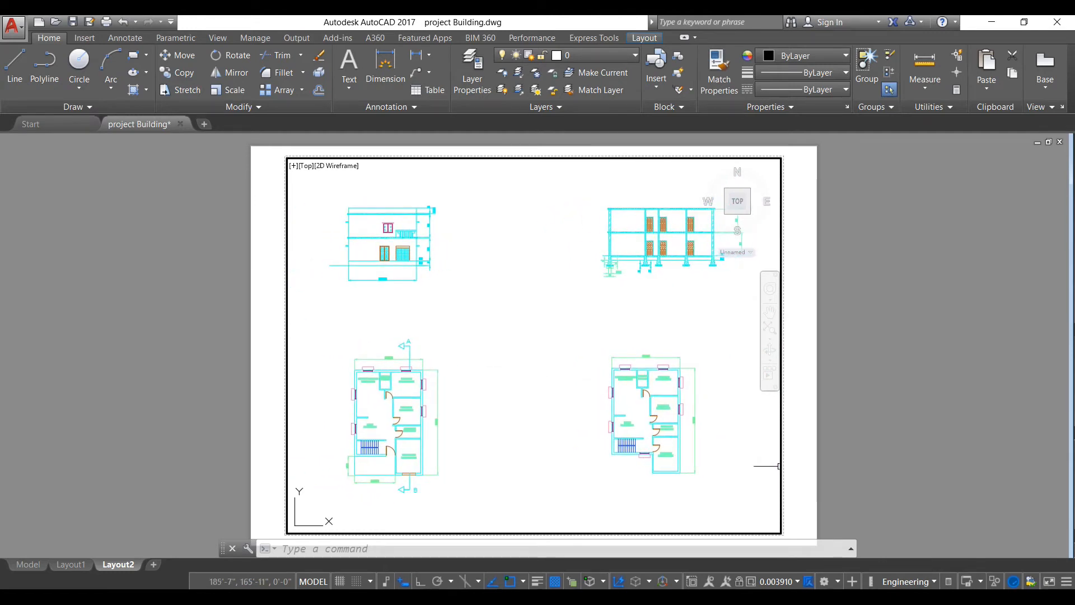
Step: Try the viewport at the preset scales 1:50, 1:100 and 2:1 and zoom back out to the drawings
click(780, 582)
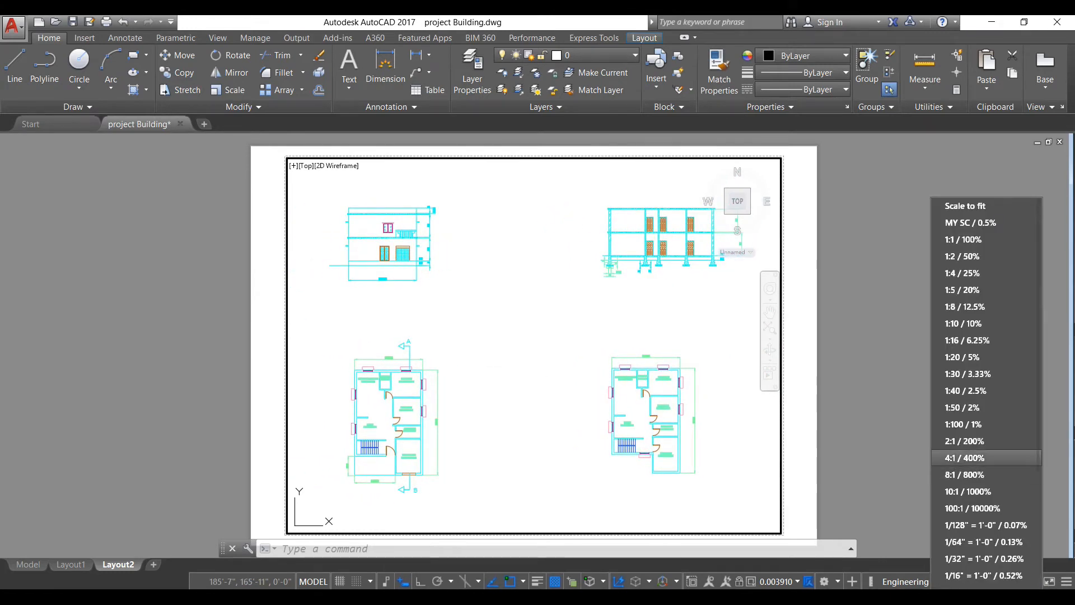
click(962, 407)
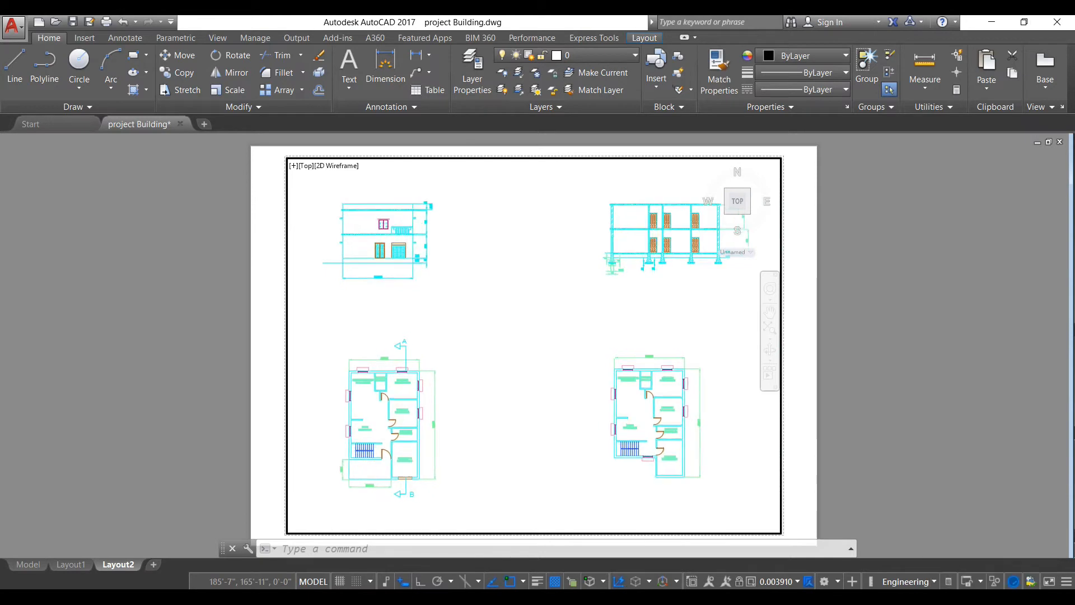
click(779, 581)
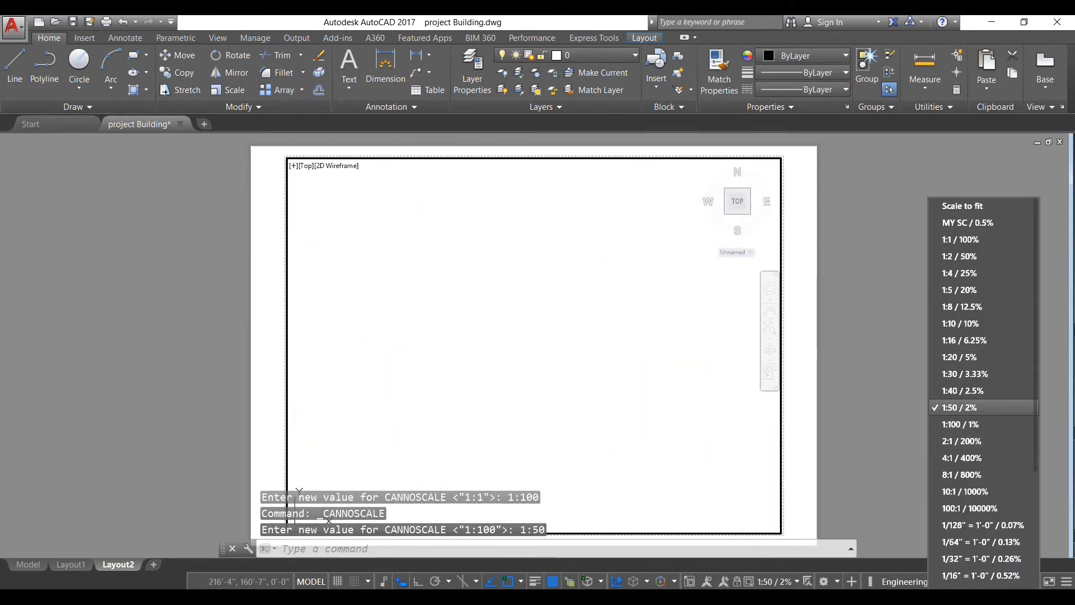
click(960, 424)
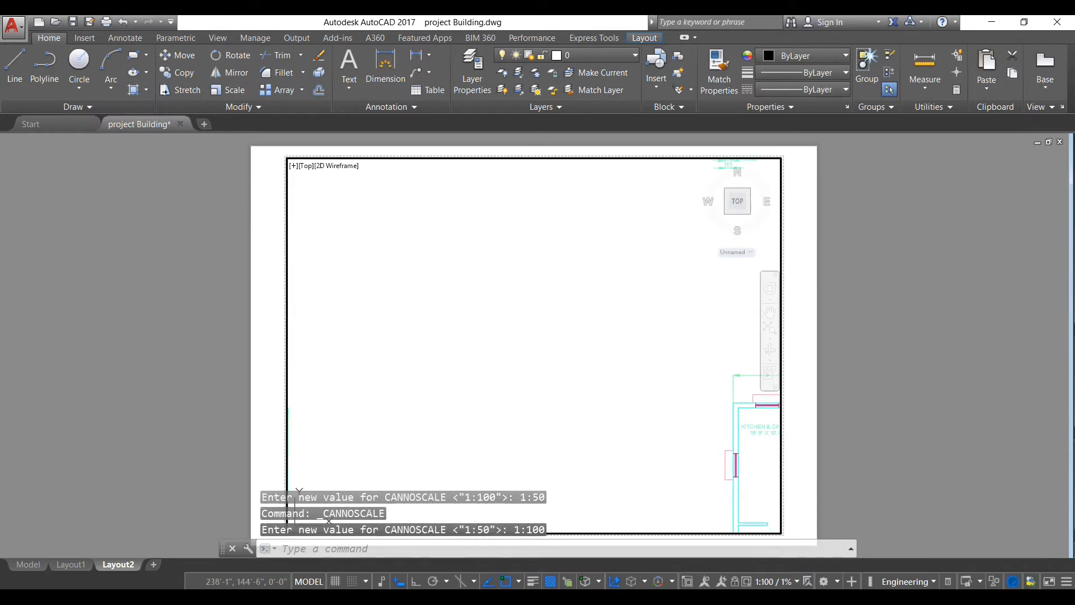
scroll(639, 429, down, 4)
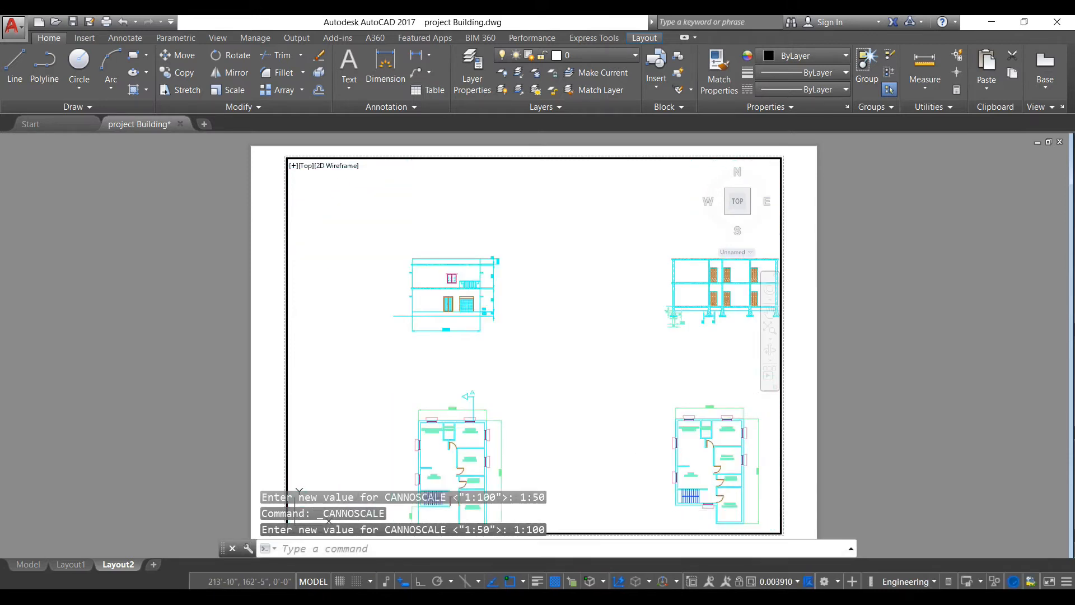
click(779, 581)
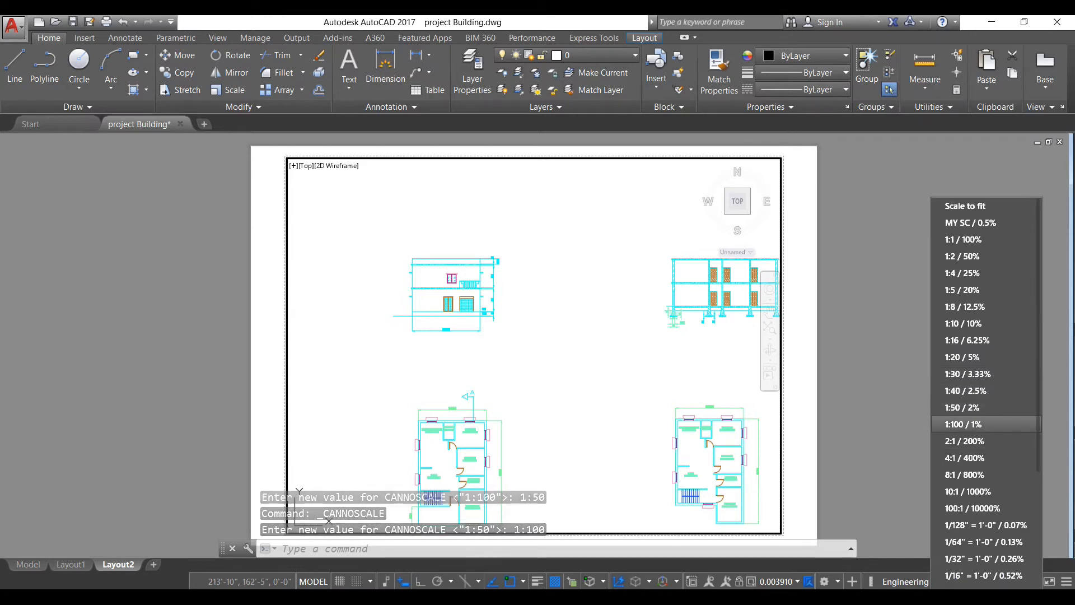
click(964, 440)
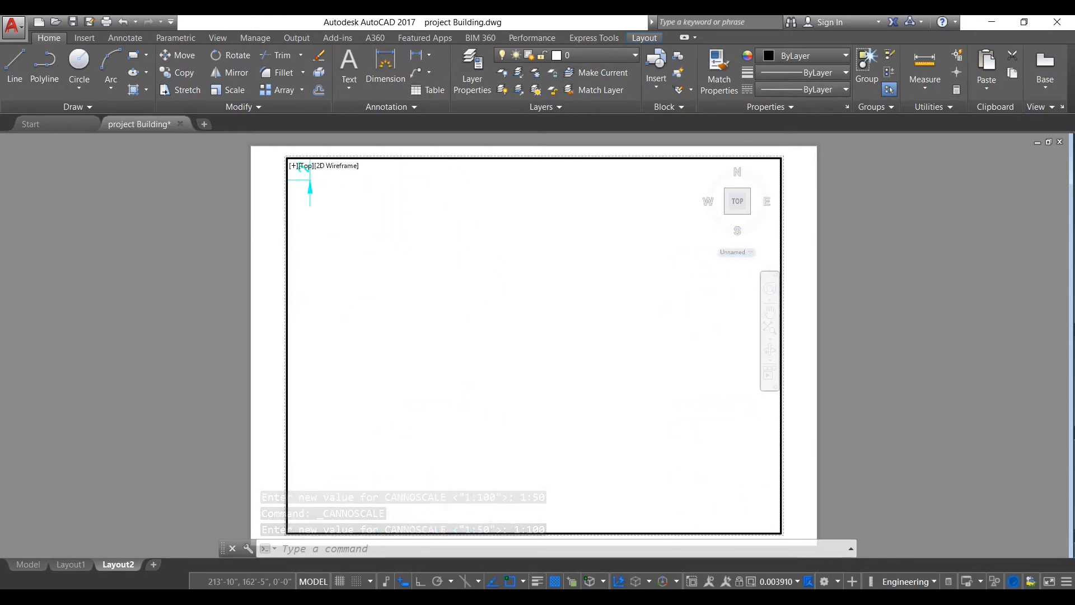
scroll(639, 385, down, 3)
scroll(642, 379, down, 15)
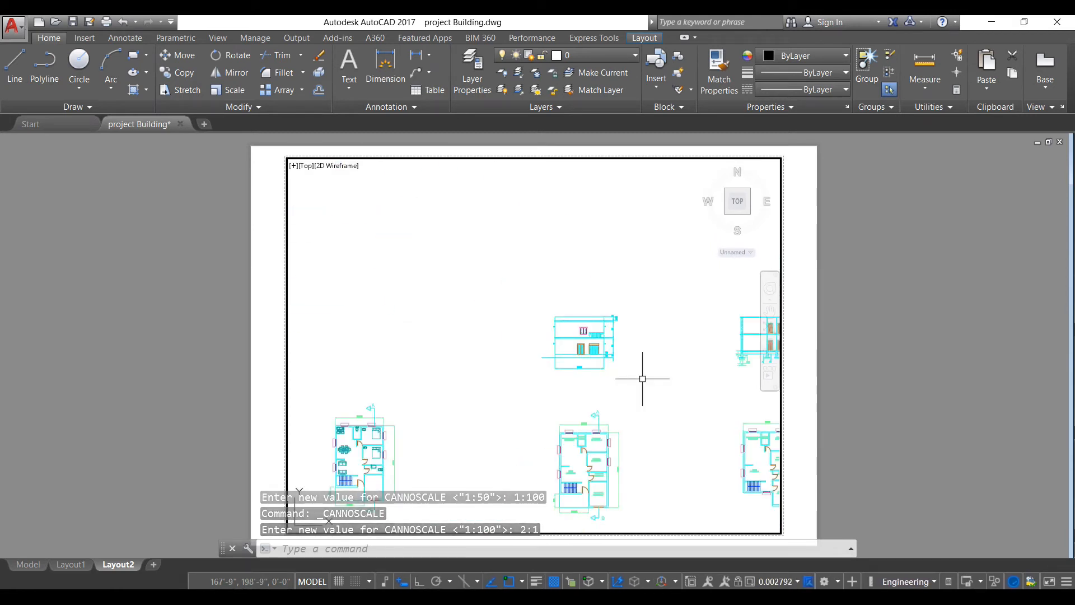
Step: Reframe the model inside the viewport so the elevation, the section and the two floor plans below them fill it
scroll(642, 379, up, 2)
scroll(655, 401, up, 1)
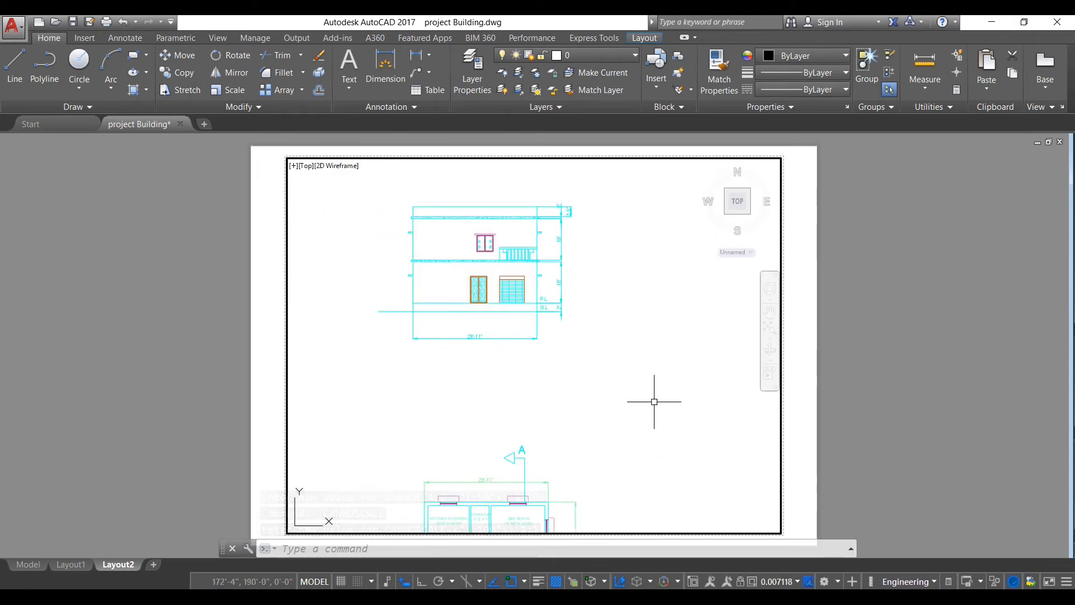
scroll(657, 395, down, 2)
scroll(657, 395, up, 3)
scroll(657, 396, down, 3)
mouse_move(657, 395)
middle_down()
mouse_move(609, 381)
mouse_move(576, 398)
mouse_move(542, 365)
mouse_move(513, 358)
mouse_move(525, 359)
middle_up()
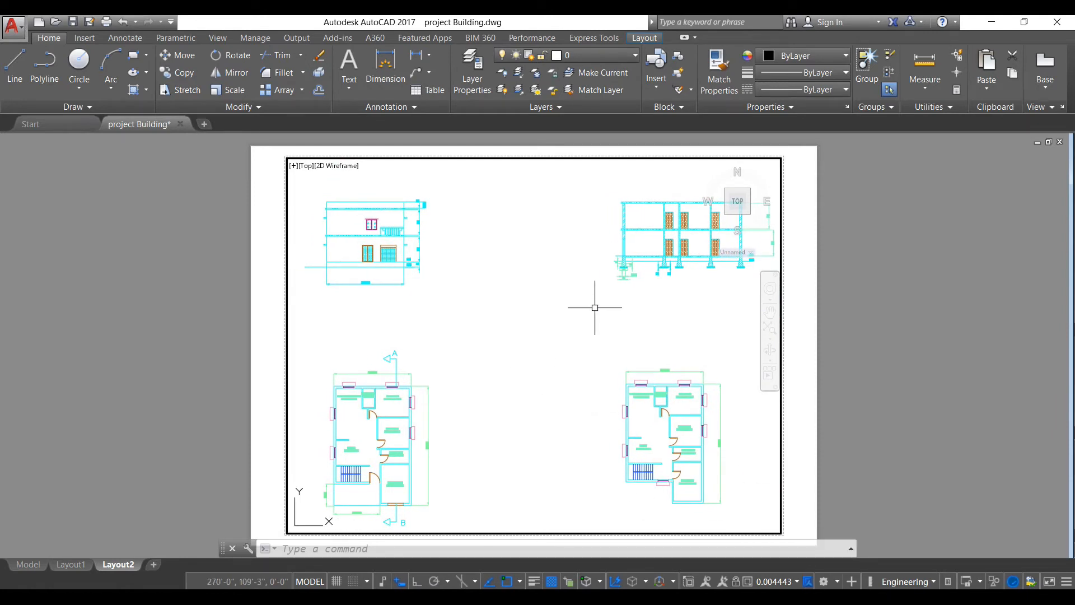
Step: Preview the Layout2 plot, plot it to project Building-Layout2.pdf on the Desktop, and close the resulting PDF
right_click(115, 564)
click(138, 488)
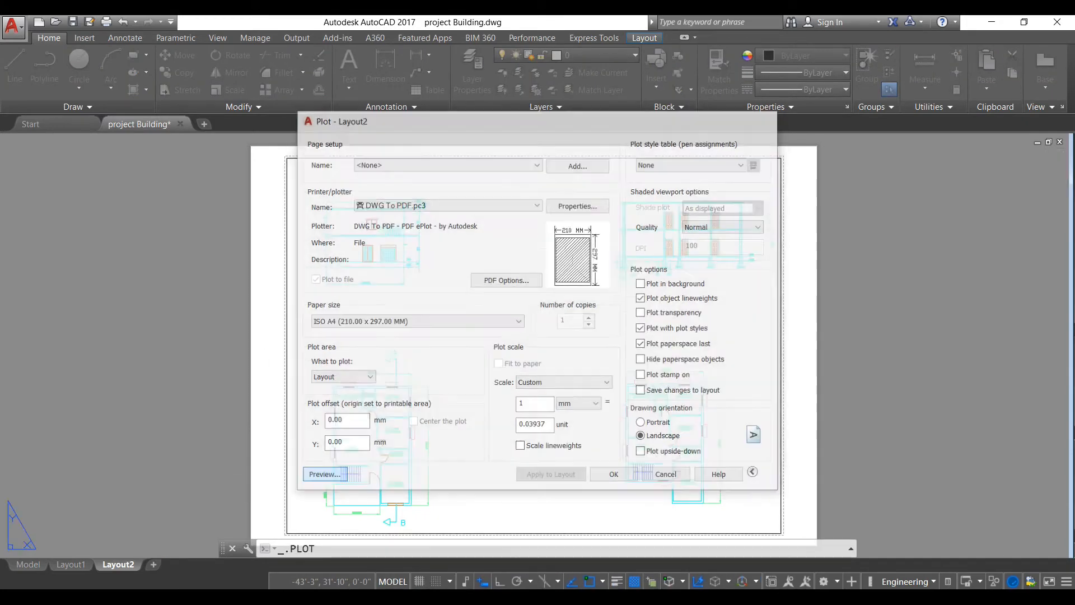
click(322, 476)
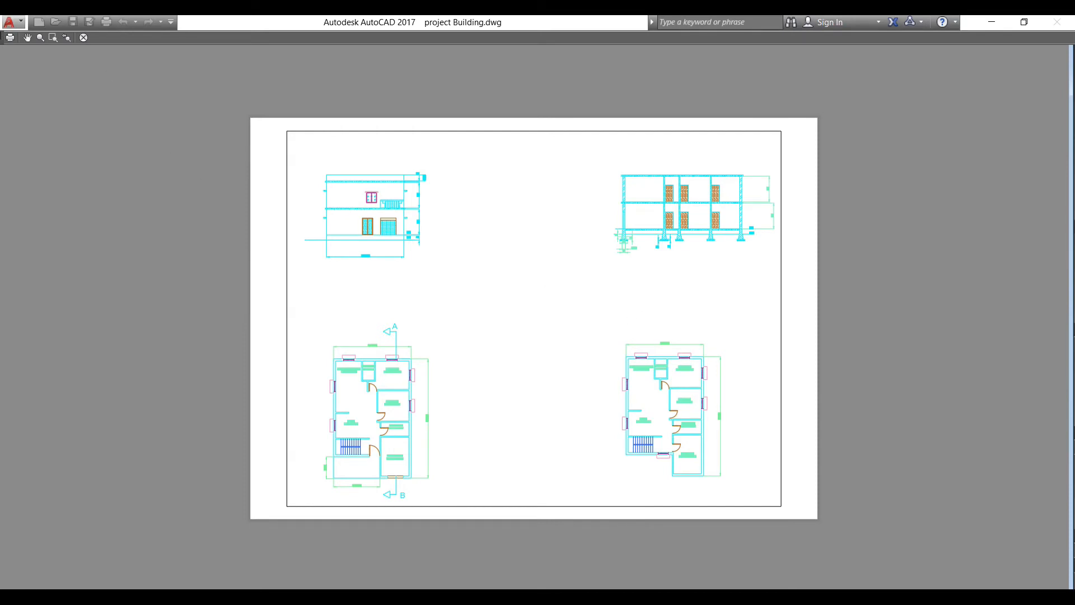
key(Escape)
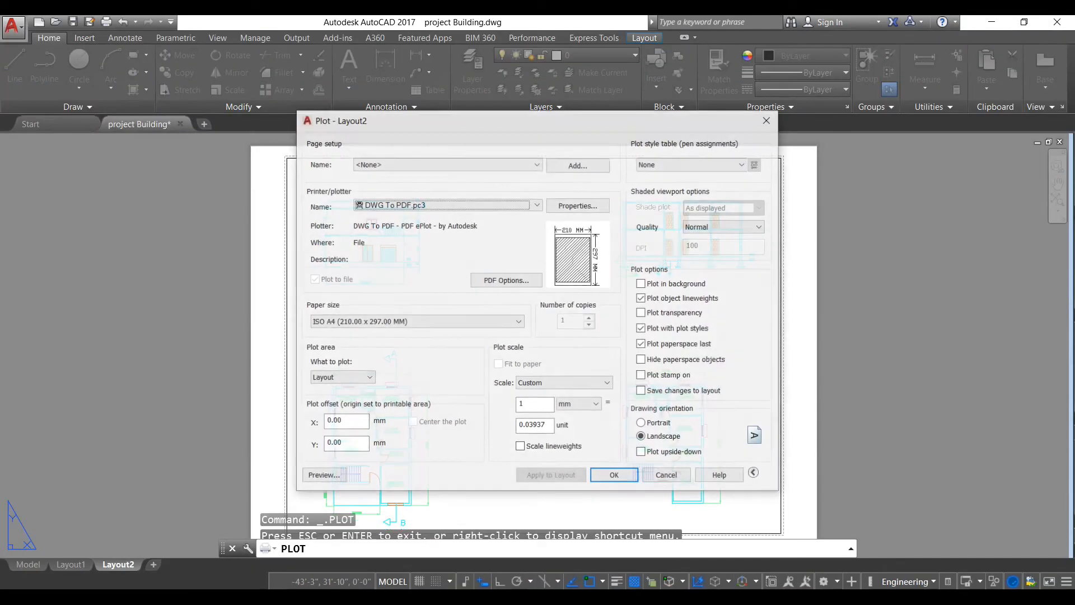
key(Return)
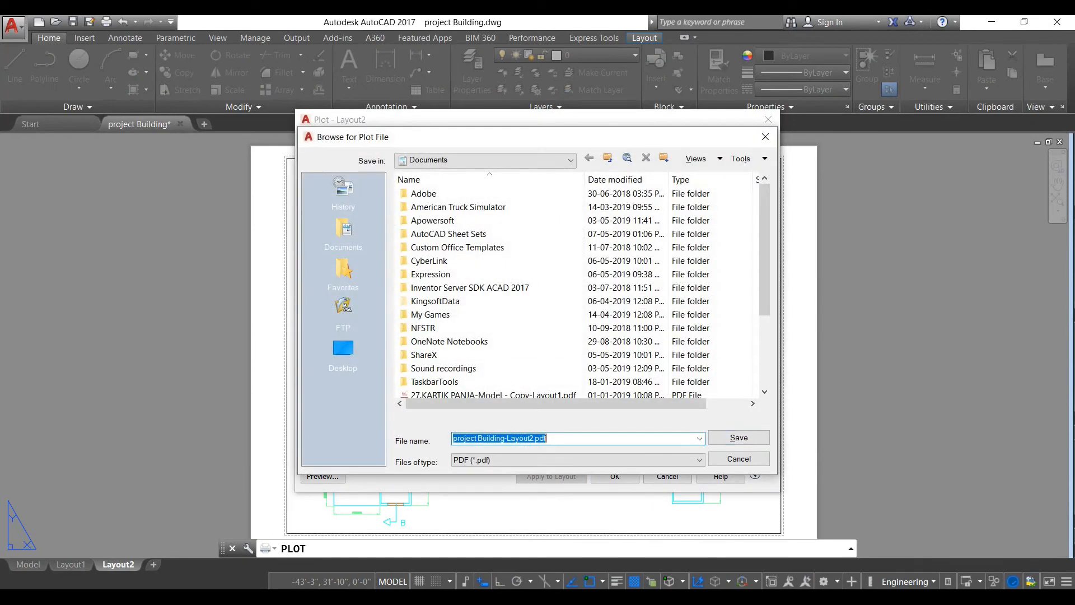
click(343, 353)
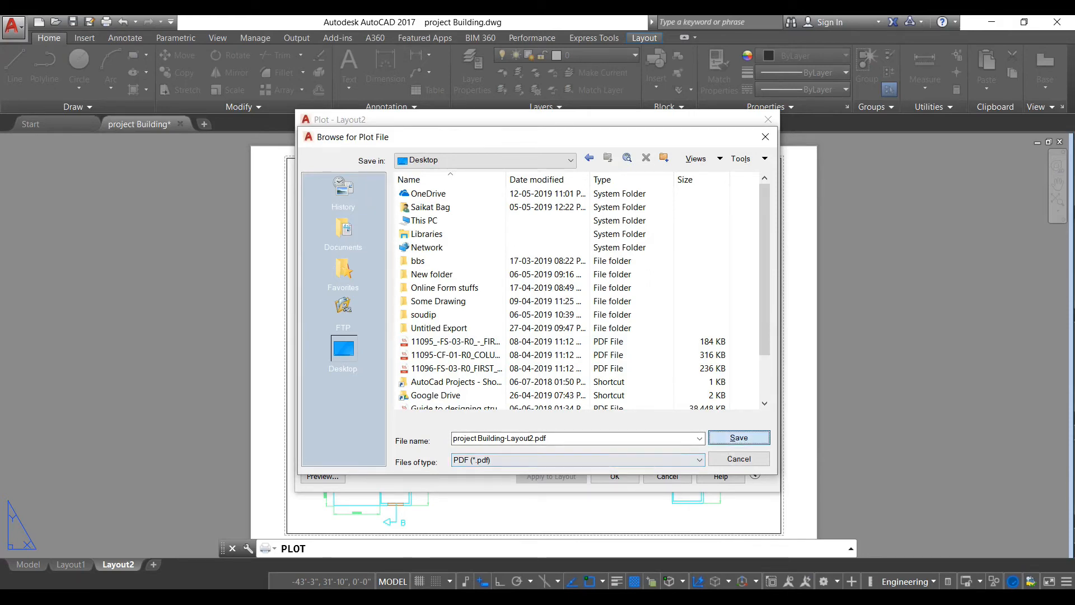
click(738, 438)
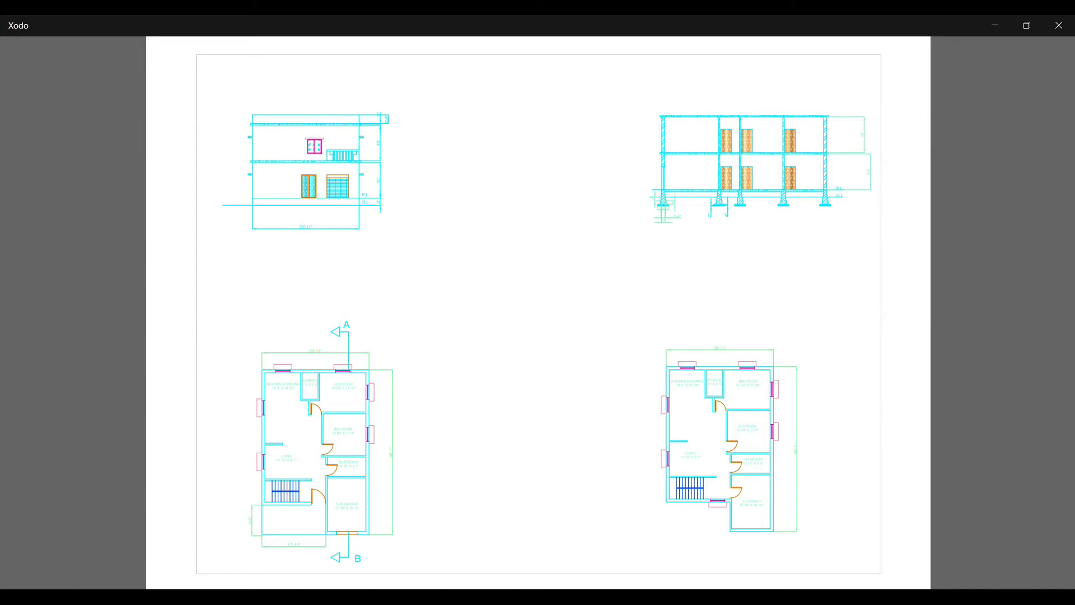
click(1058, 26)
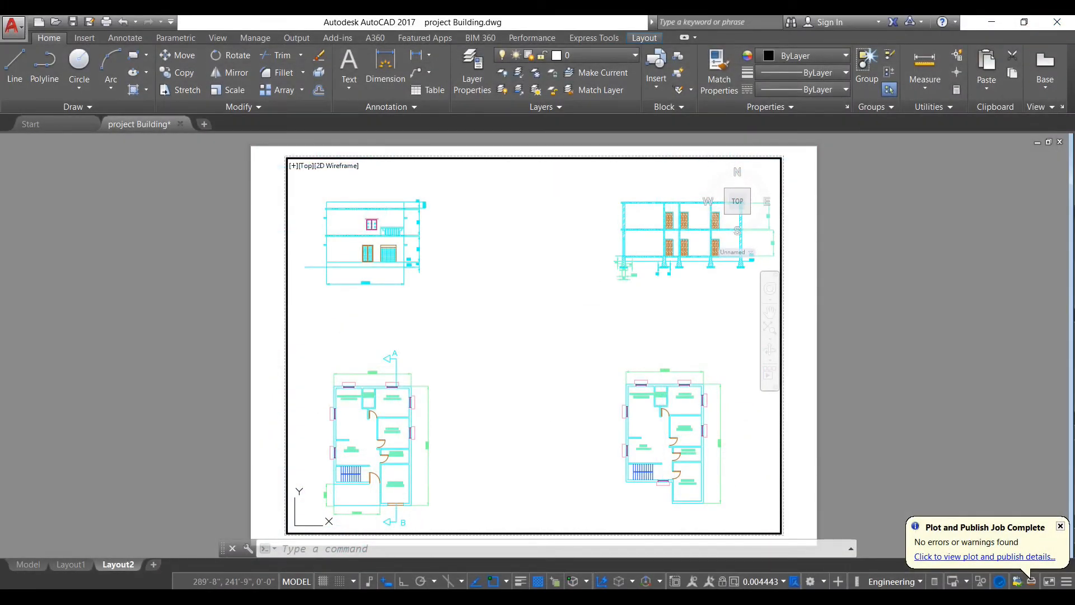
Step: Add a new layout named Layout3 after Layout2 and open it with its whole sheet in view
click(153, 563)
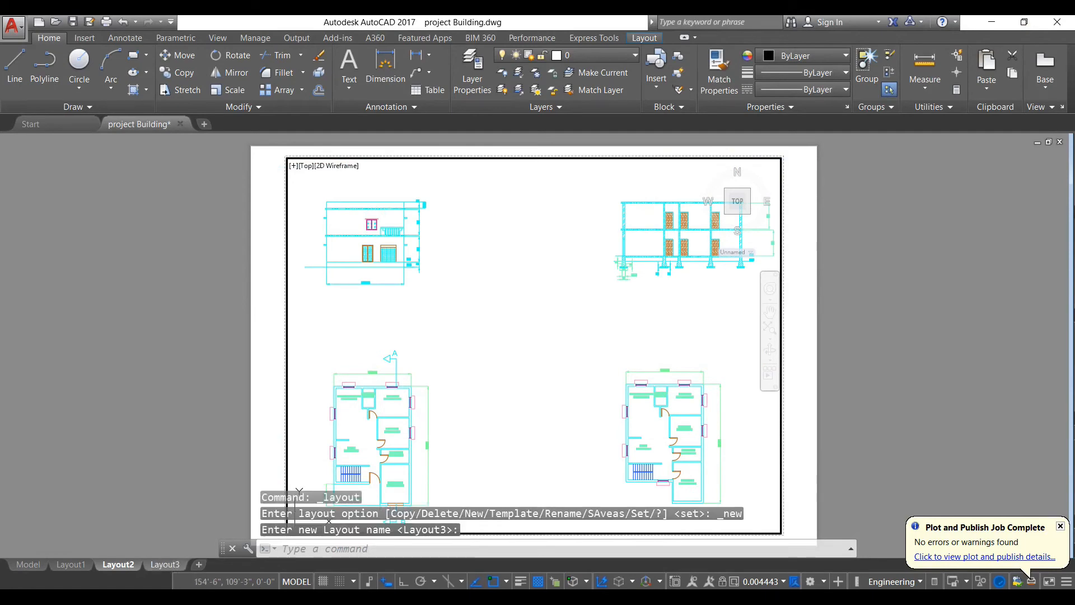
click(165, 564)
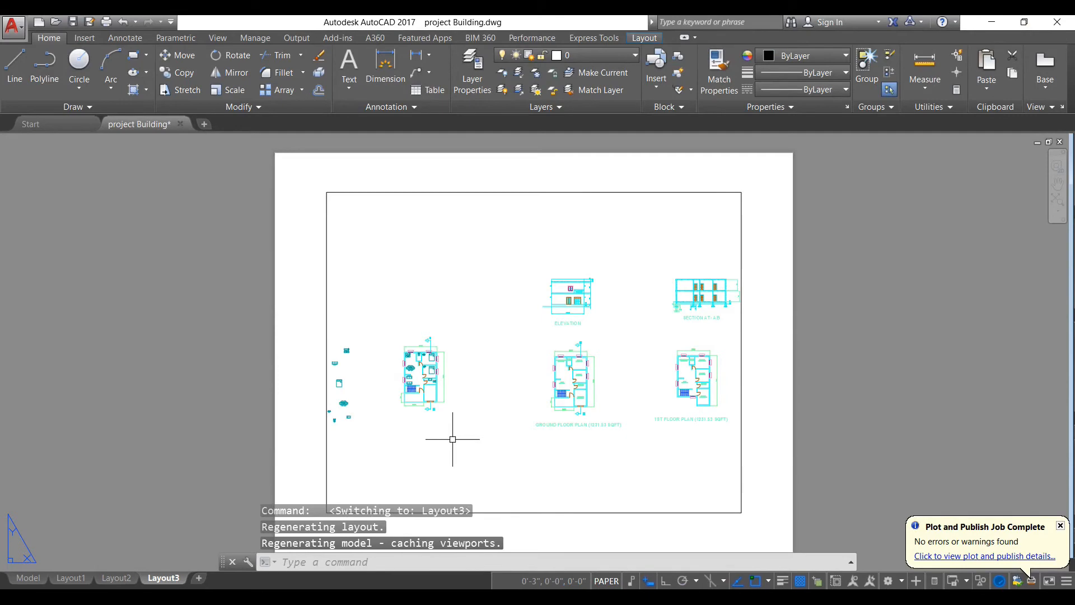
scroll(409, 372, up, 8)
middle_drag(461, 378, 502, 368)
scroll(503, 368, down, 5)
scroll(622, 393, down, 2)
middle_drag(641, 394, 551, 380)
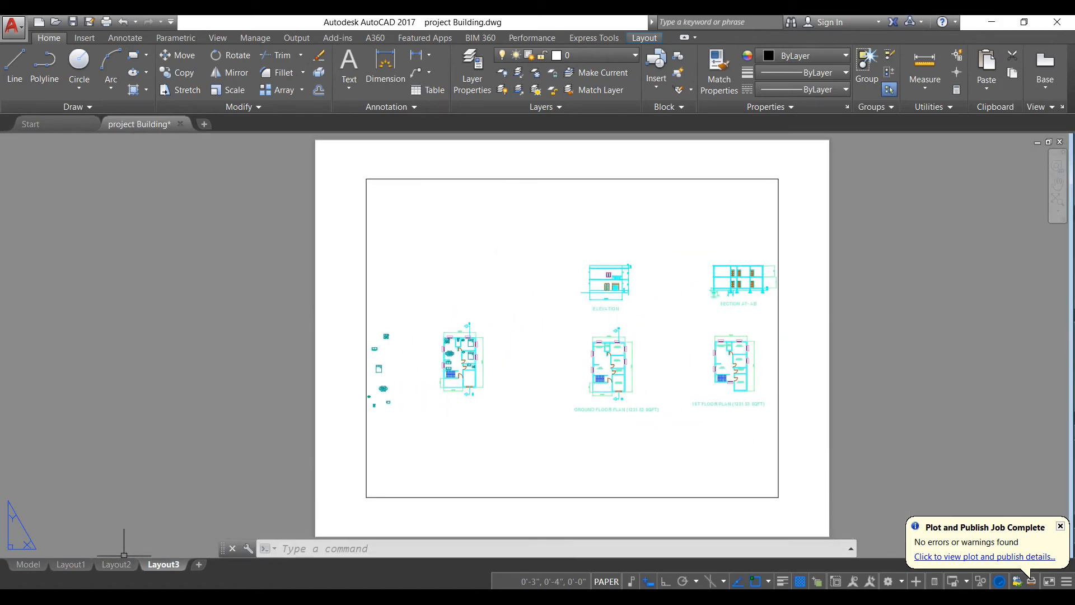
Step: Open the plot settings for Layout3 and choose A4 paper and the DWG To PDF.pc3 plotter
right_click(163, 564)
click(185, 490)
click(464, 321)
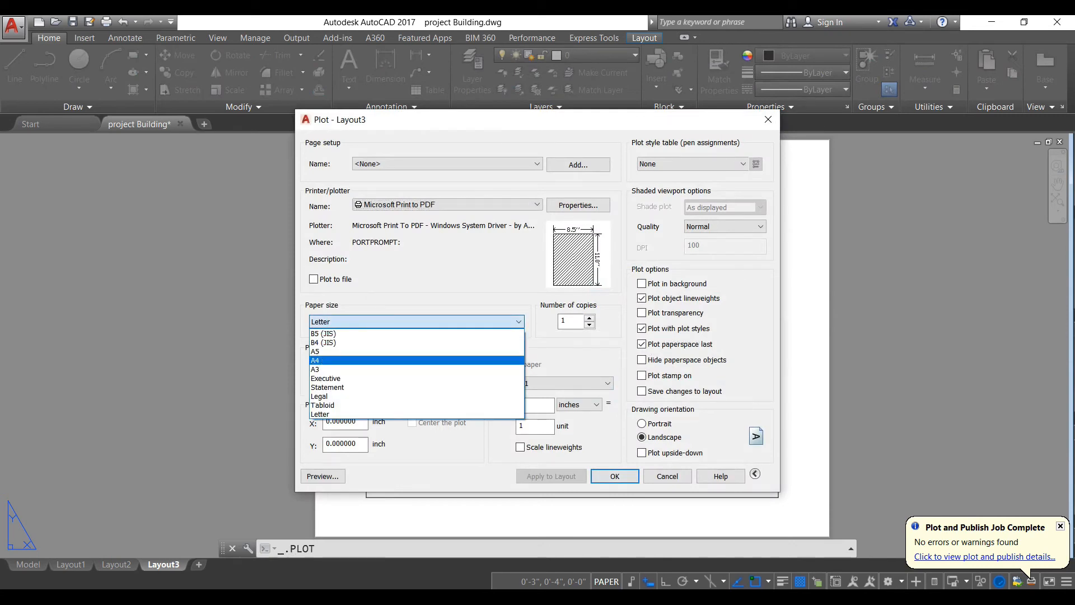
click(447, 360)
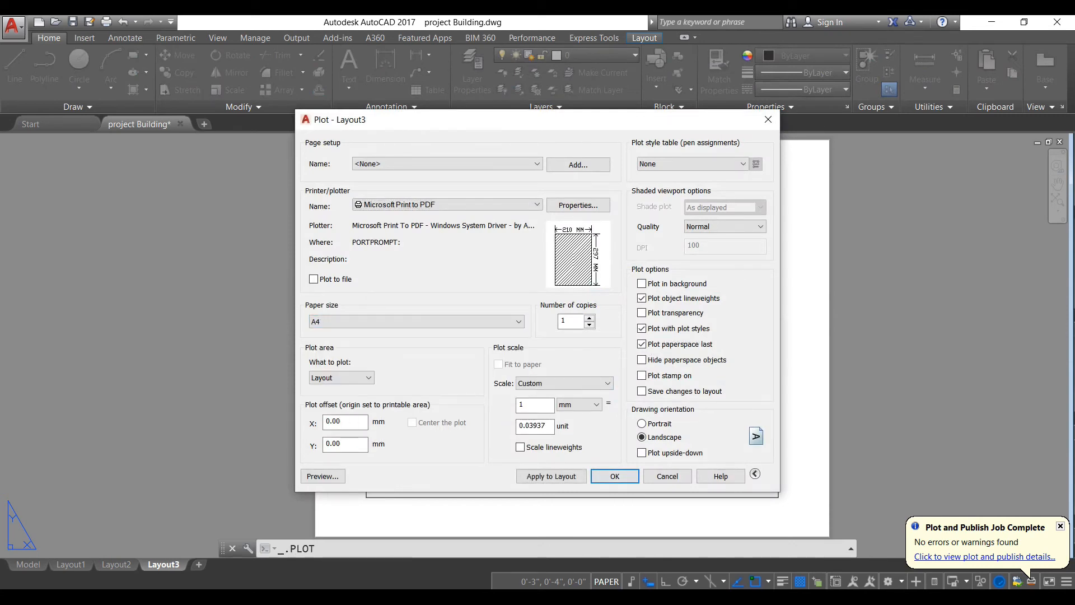
click(448, 205)
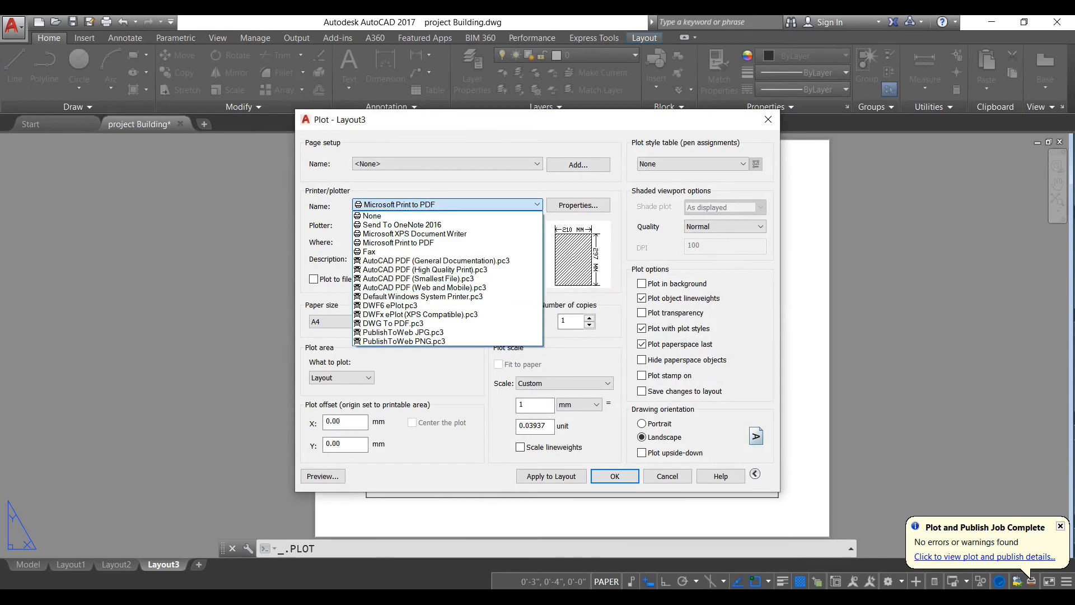
click(426, 323)
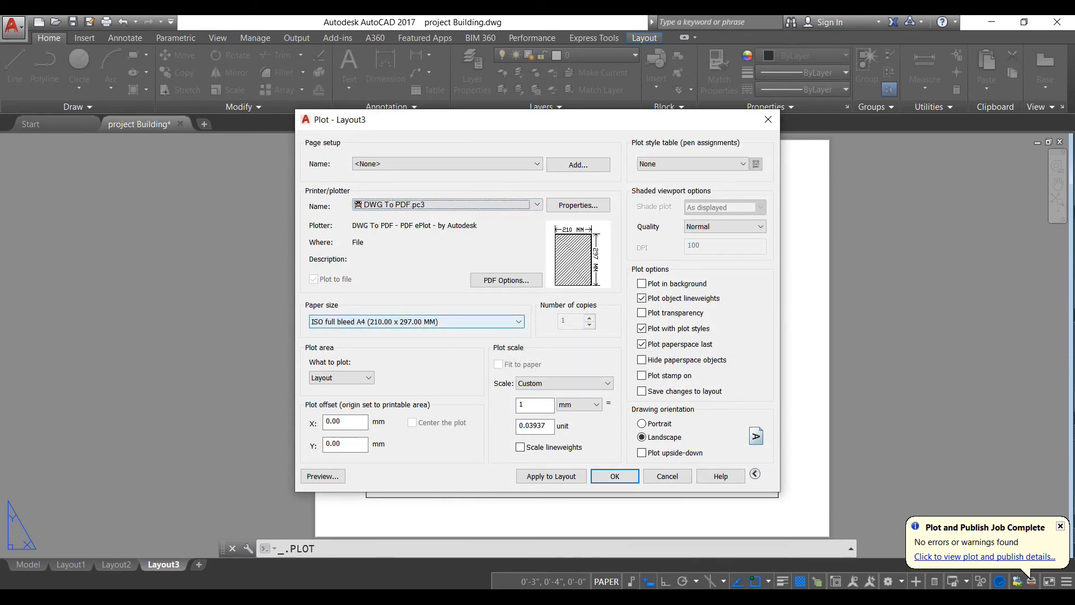
Step: Set the Layout3 paper size to ISO A4 (210.00 x 297.00 MM)
click(426, 322)
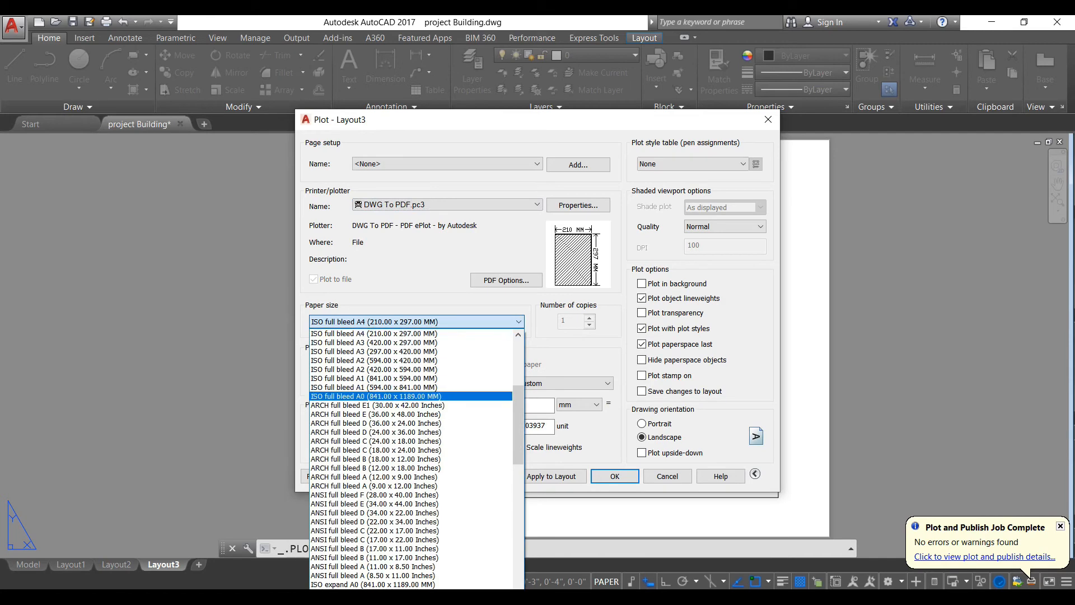
scroll(410, 397, up, 5)
scroll(411, 398, down, 9)
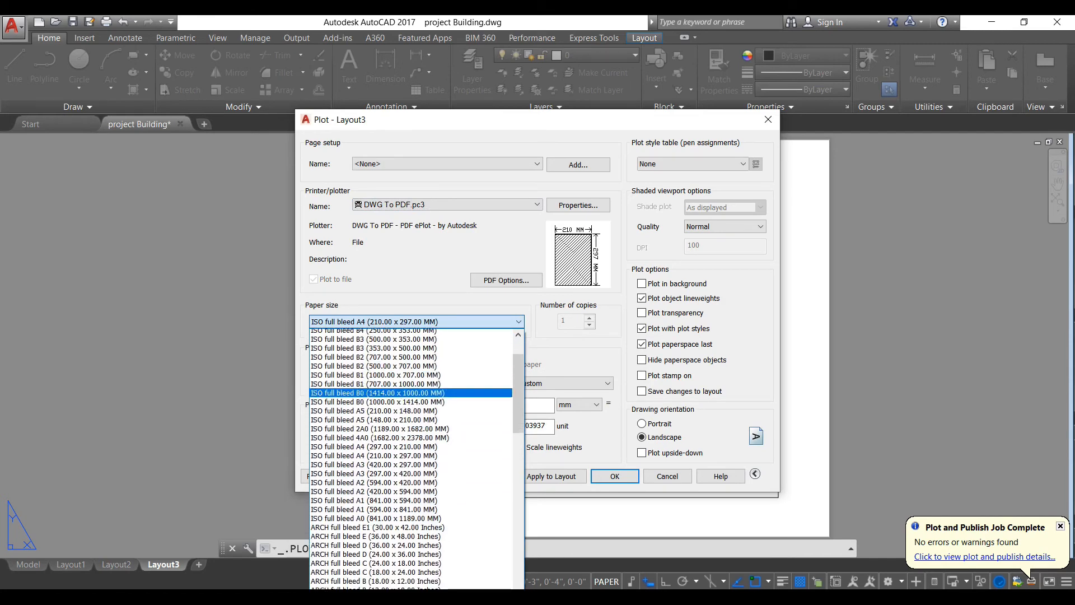
scroll(411, 423, down, 7)
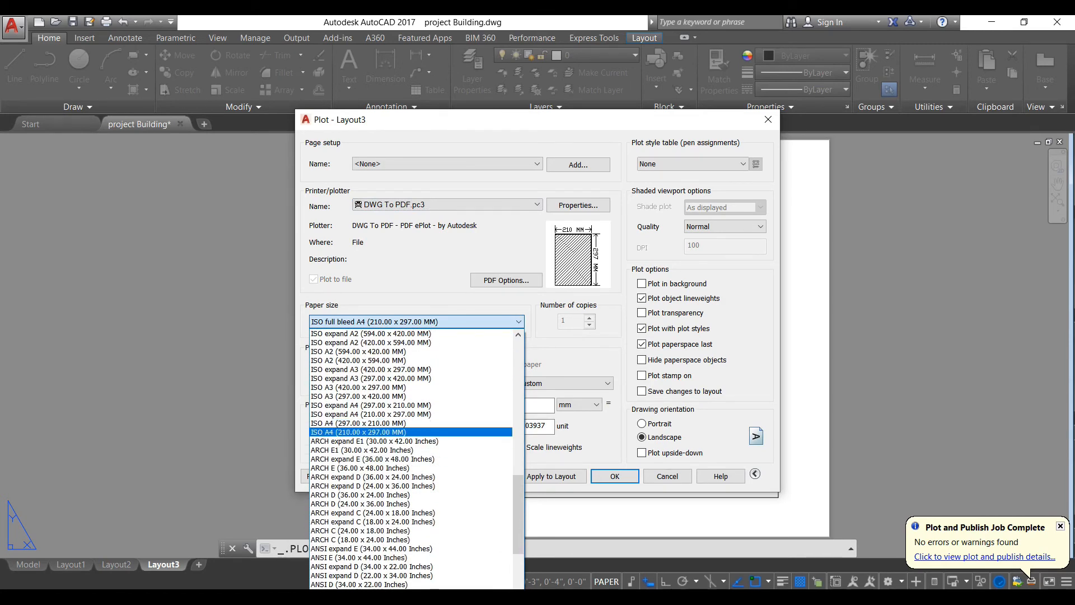
click(392, 422)
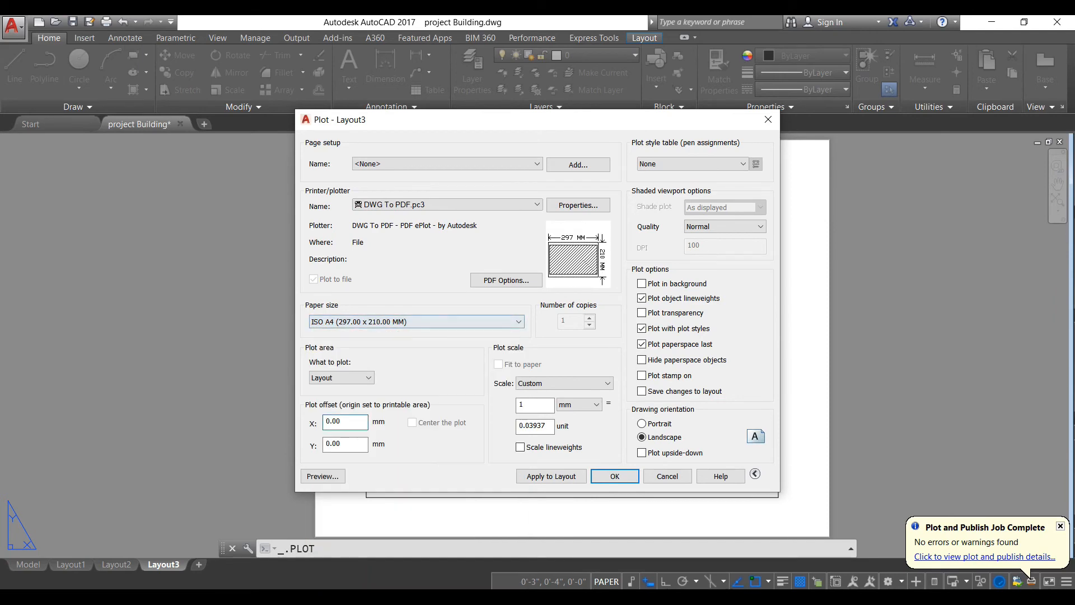
click(367, 321)
click(364, 342)
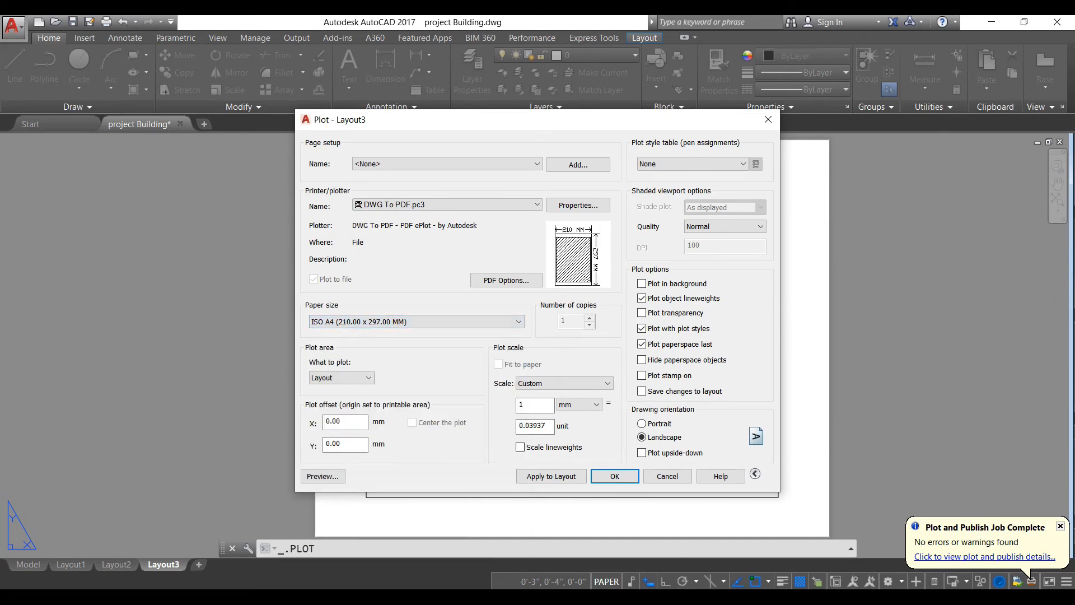
Step: Apply the plot settings to Layout3 and close the plot setup
click(614, 476)
click(738, 437)
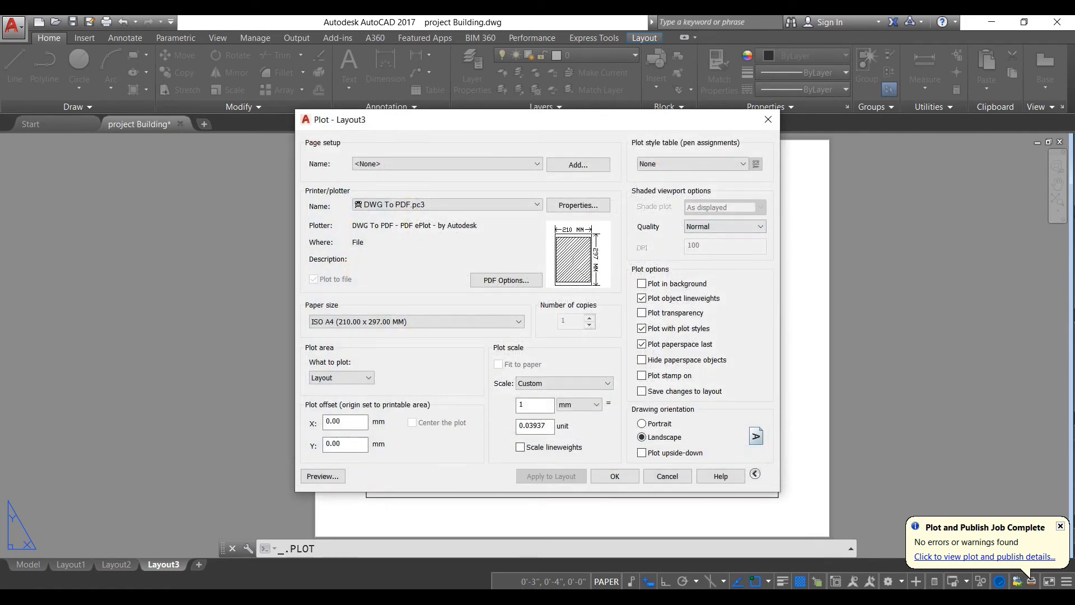
click(768, 120)
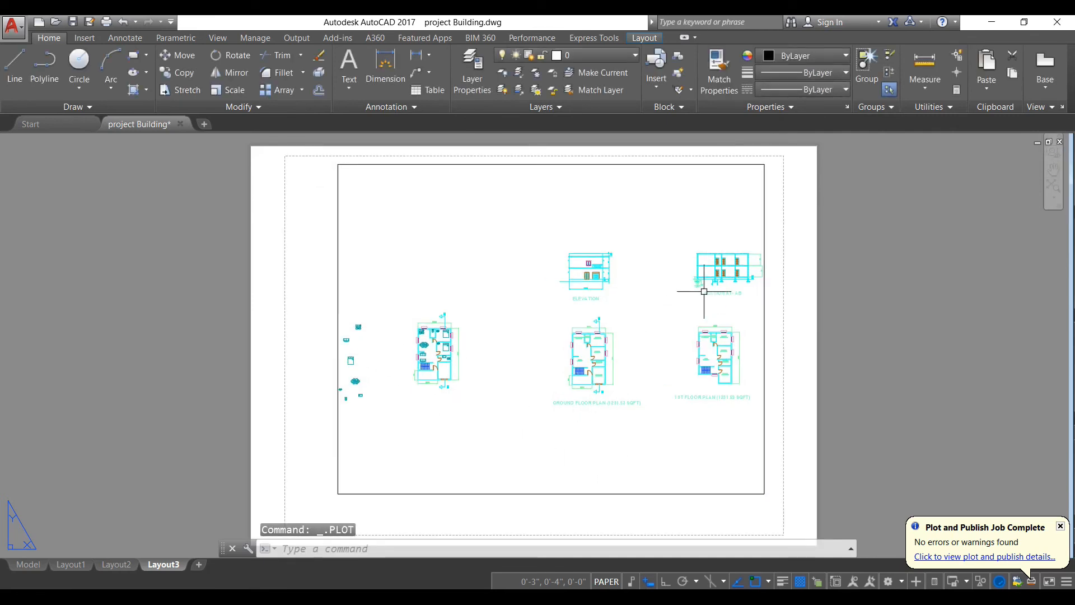
Step: Stretch the corners of the Layout3 viewport out to the dashed printable-area boundary of the sheet
click(764, 194)
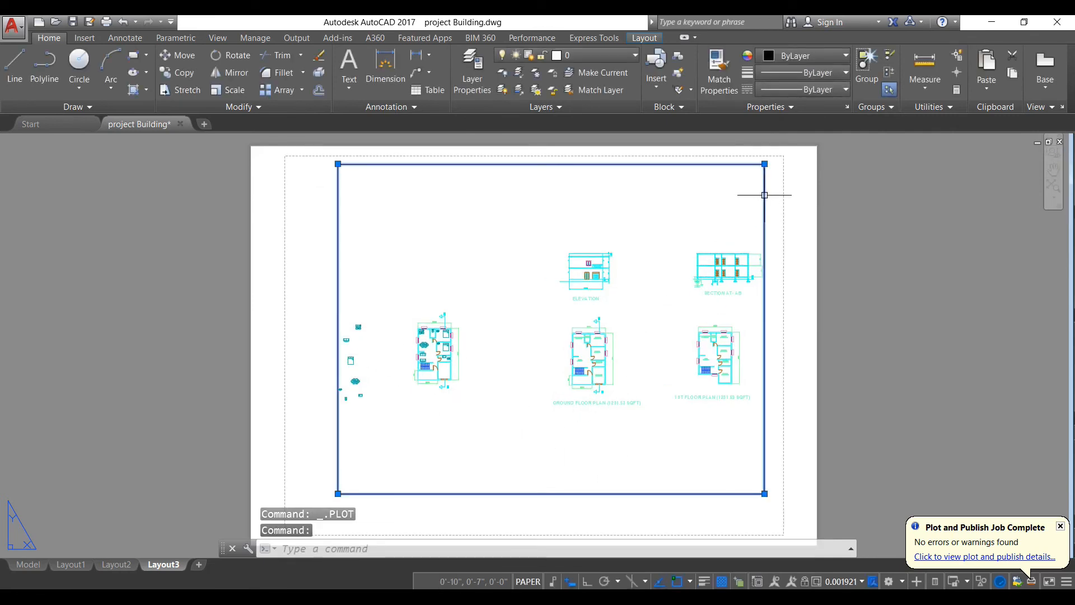
click(337, 164)
click(289, 160)
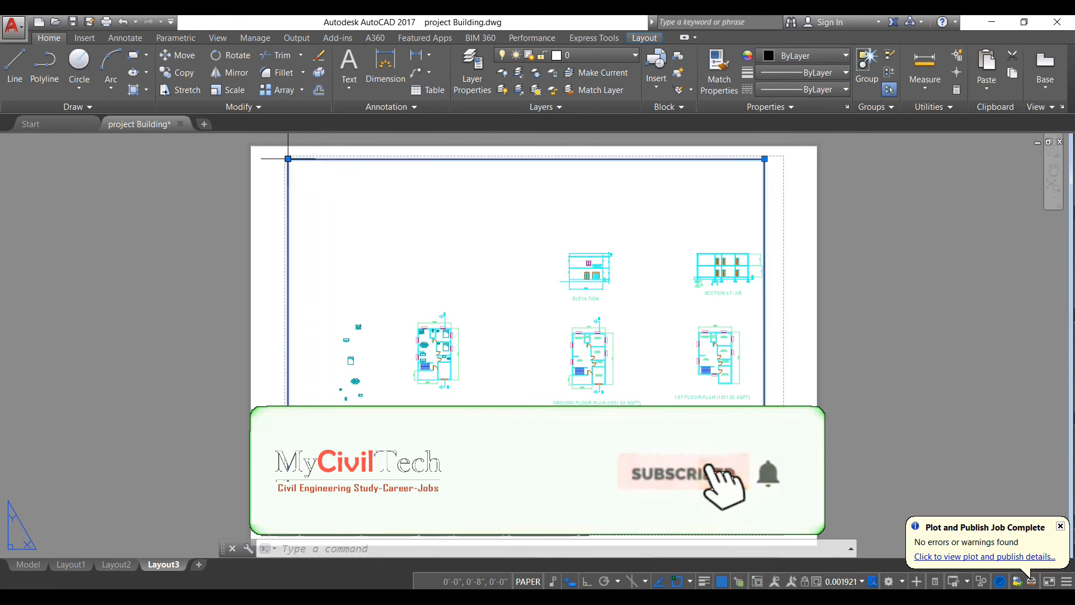
click(764, 159)
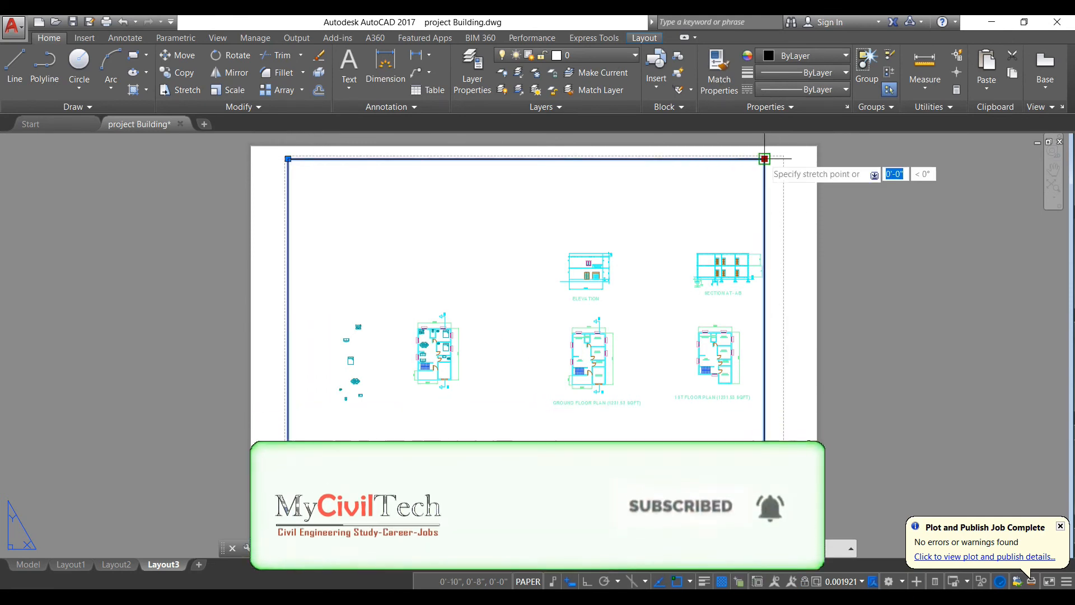
click(781, 159)
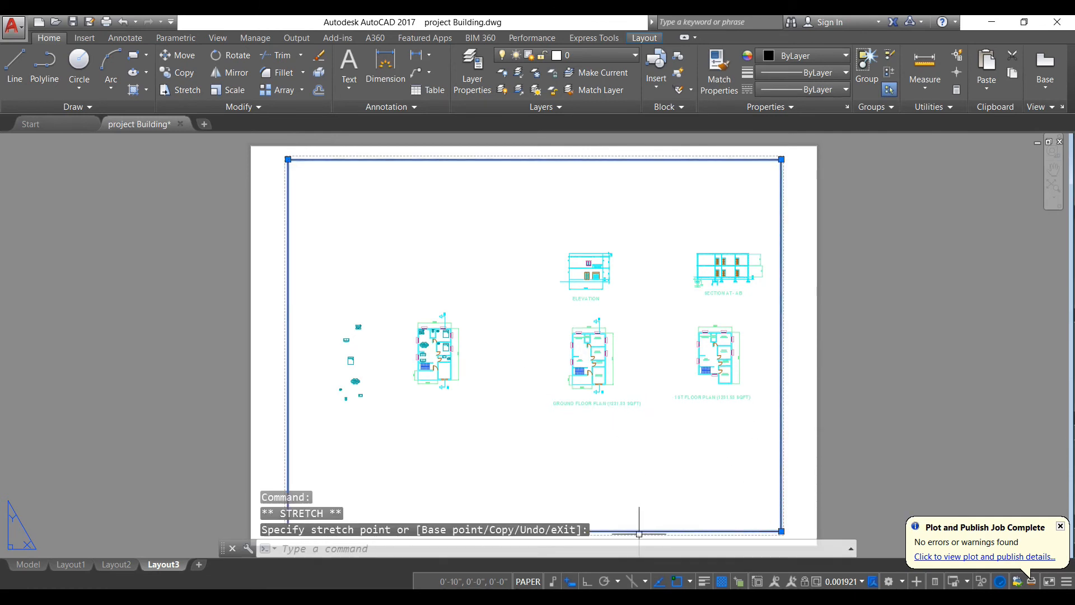
Step: Activate the Layout3 viewport and frame the furnished floor plan with section marks A and B large and centred inside it
double_click(463, 472)
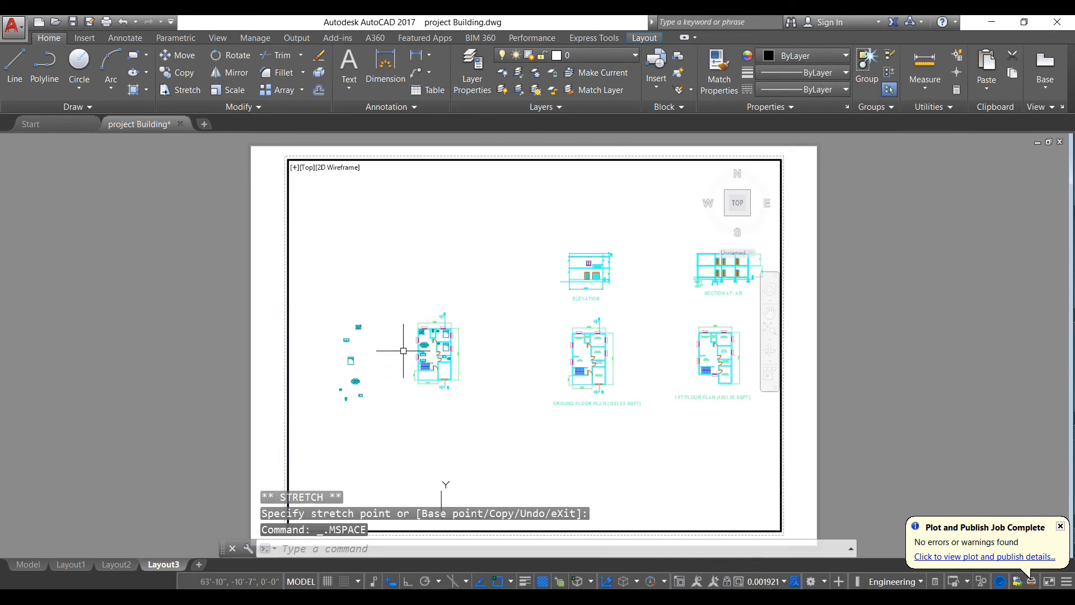
scroll(403, 350, up, 2)
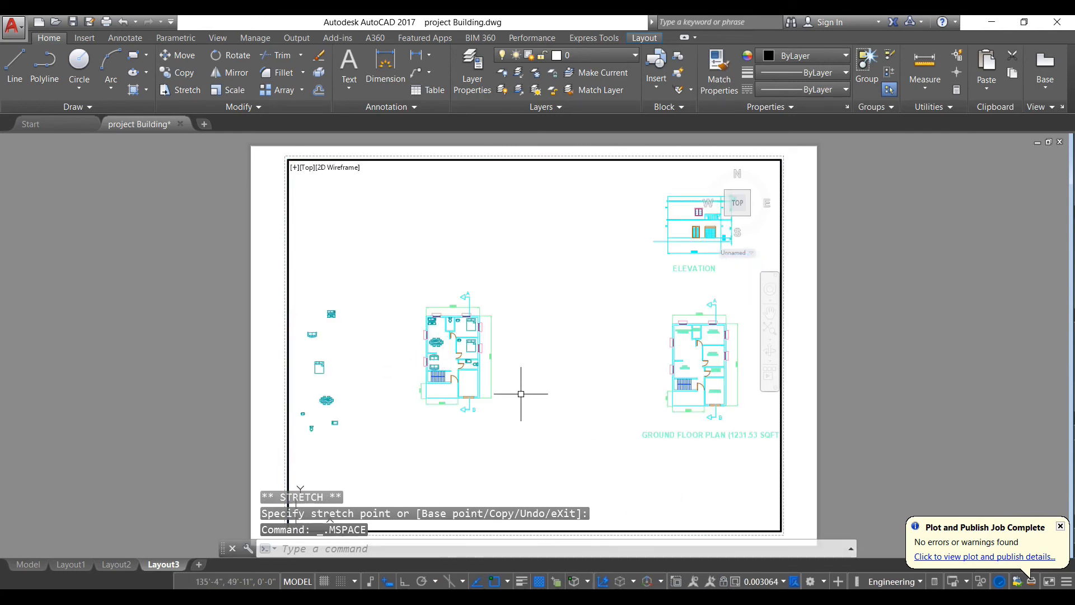
scroll(527, 380, up, 2)
middle_drag(516, 376, 624, 376)
scroll(624, 377, up, 2)
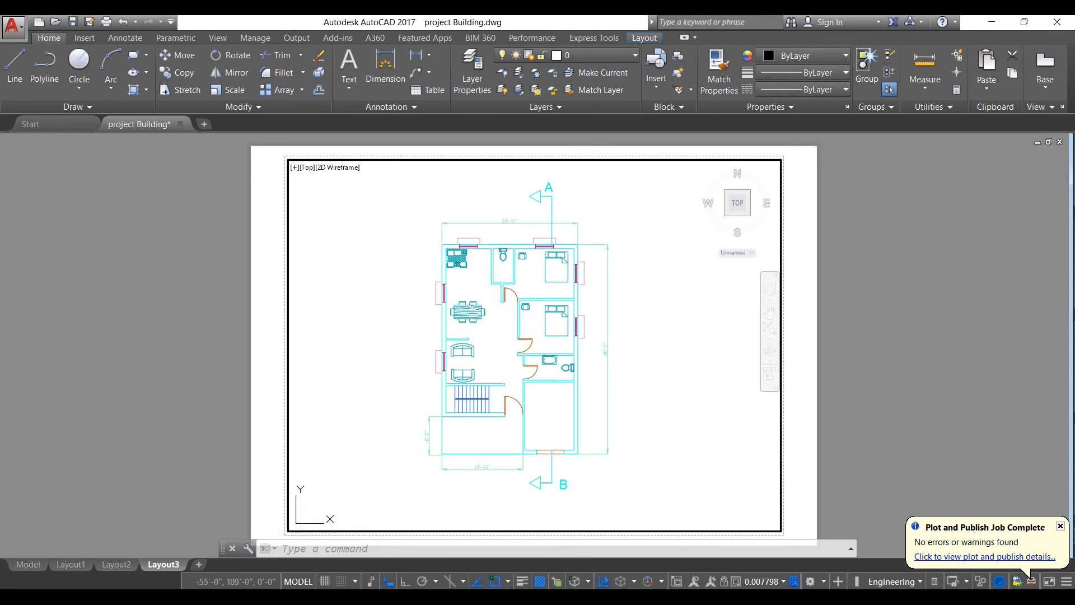
Step: Preview the plot of Layout3 to examine how the furnished floor plan sits on the sheet, and close the preview
right_click(163, 564)
click(194, 487)
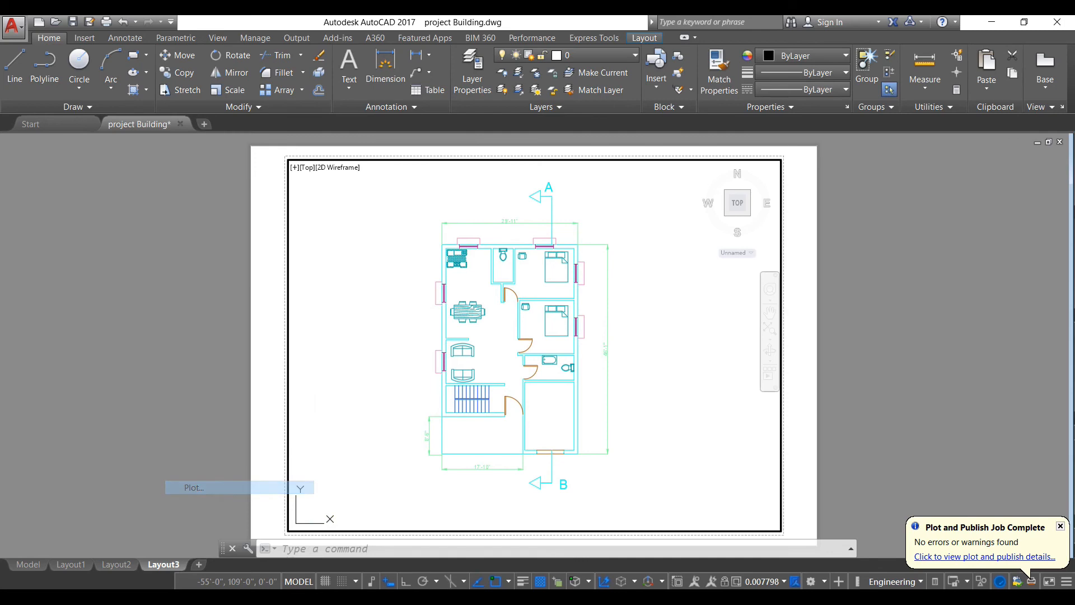
click(322, 475)
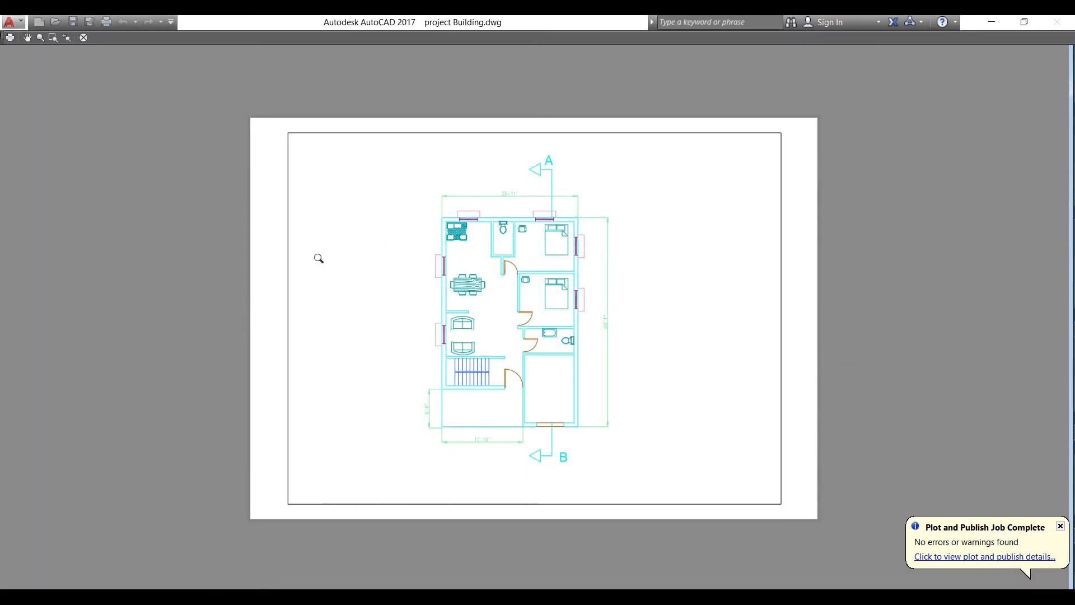
key(Escape)
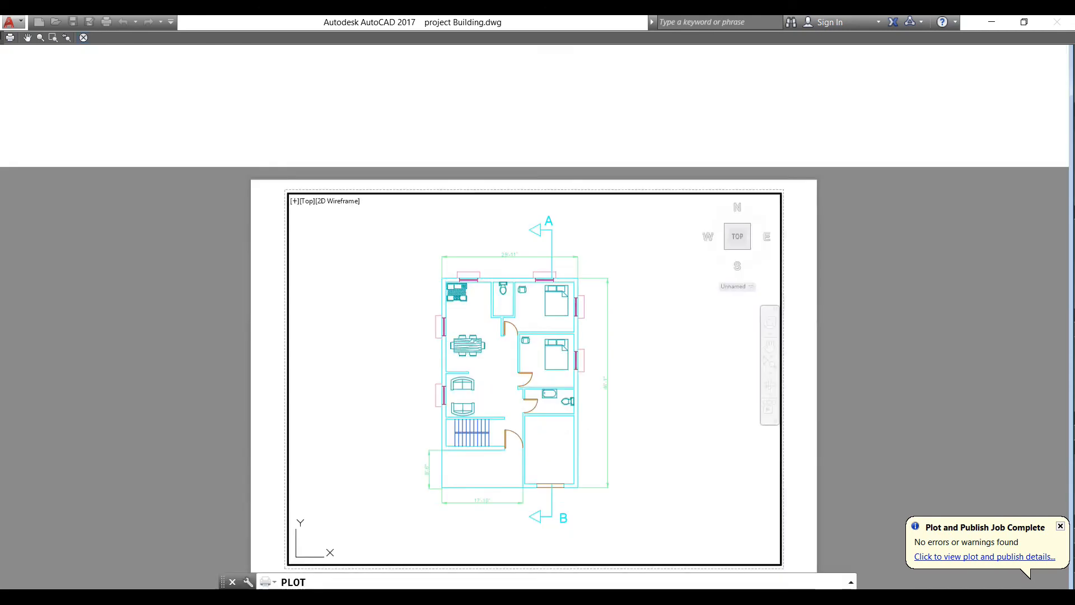
key(Return)
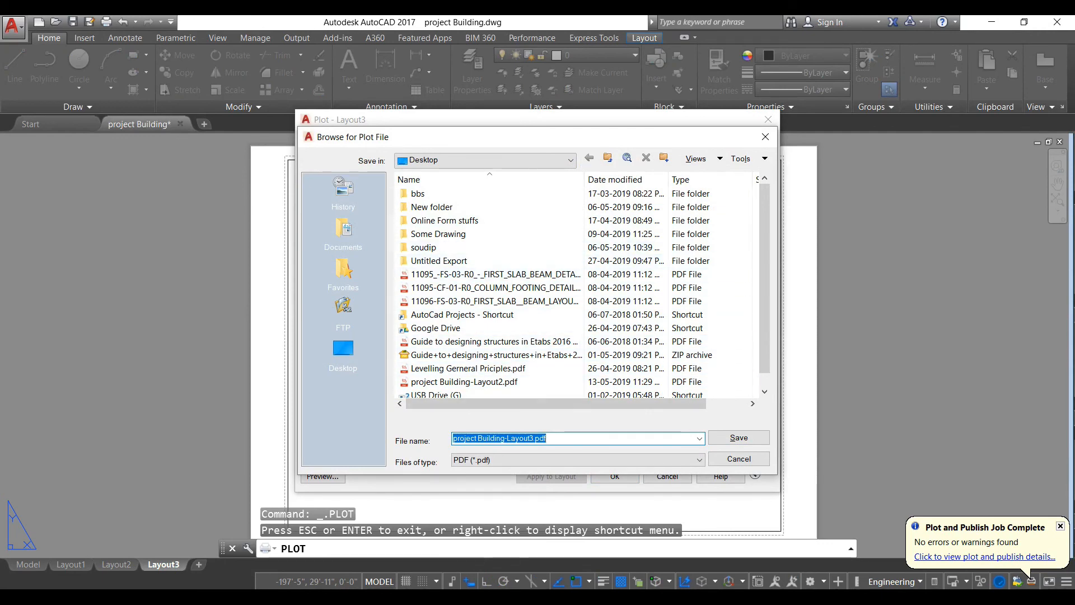
click(766, 137)
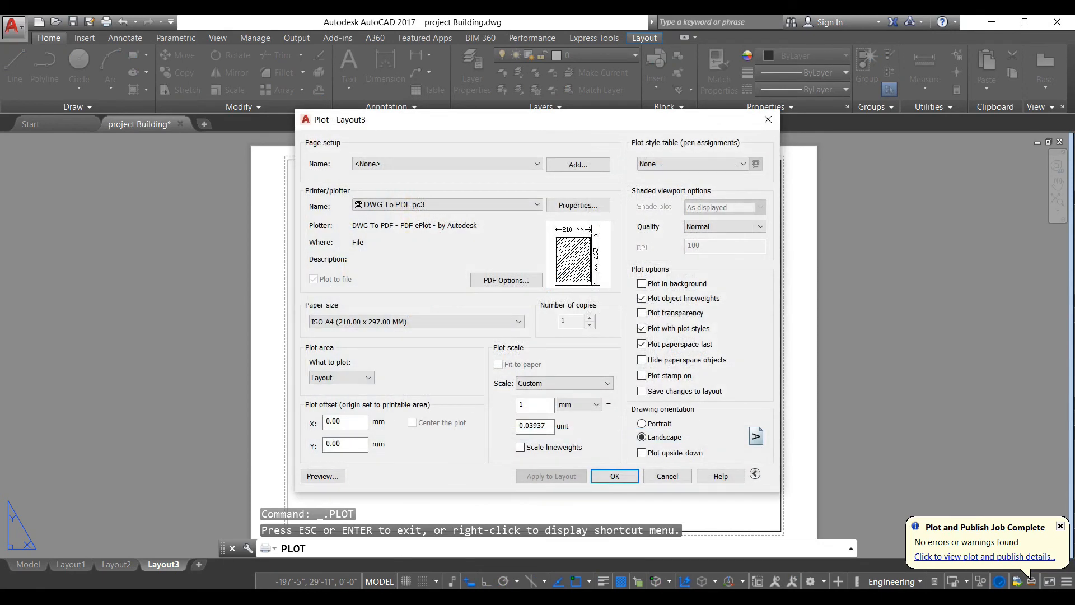
click(767, 119)
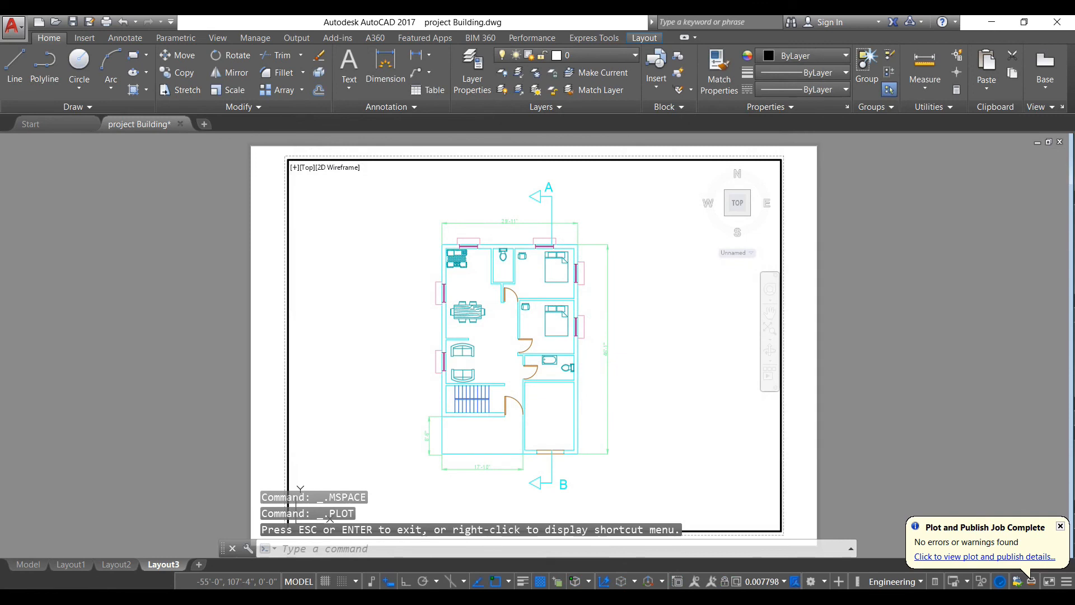
Step: Switch from Layout3 back to model space with all the building drawings
click(28, 564)
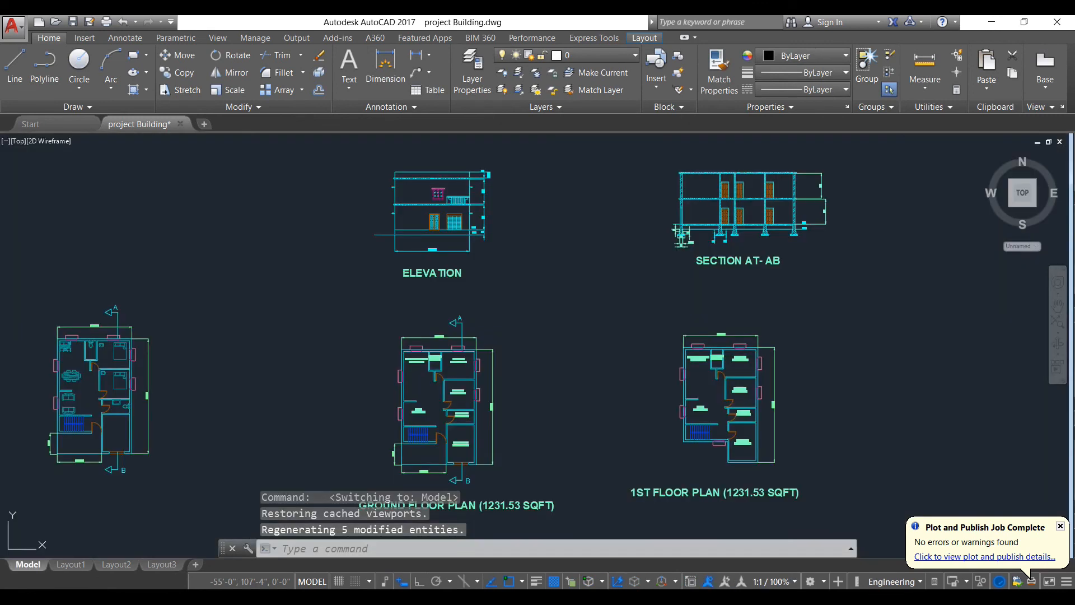